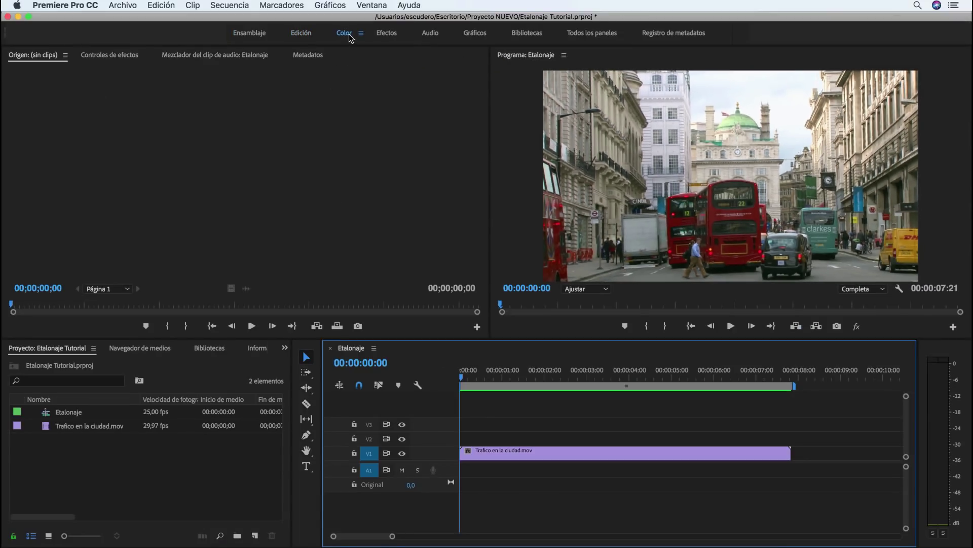
Step: Switch to the Color workspace and expand Corrección básica in the Lumetri Color panel
left_click(345, 33)
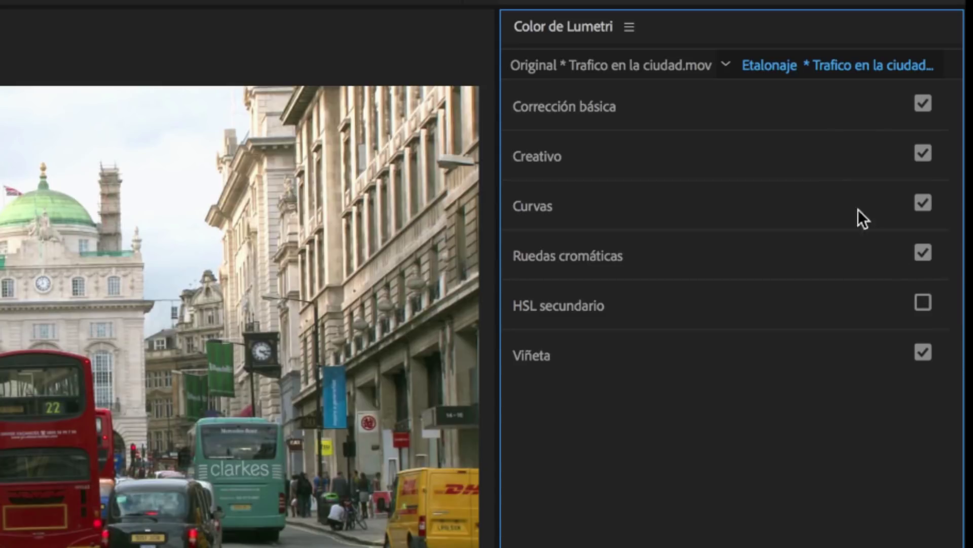
left_click(782, 105)
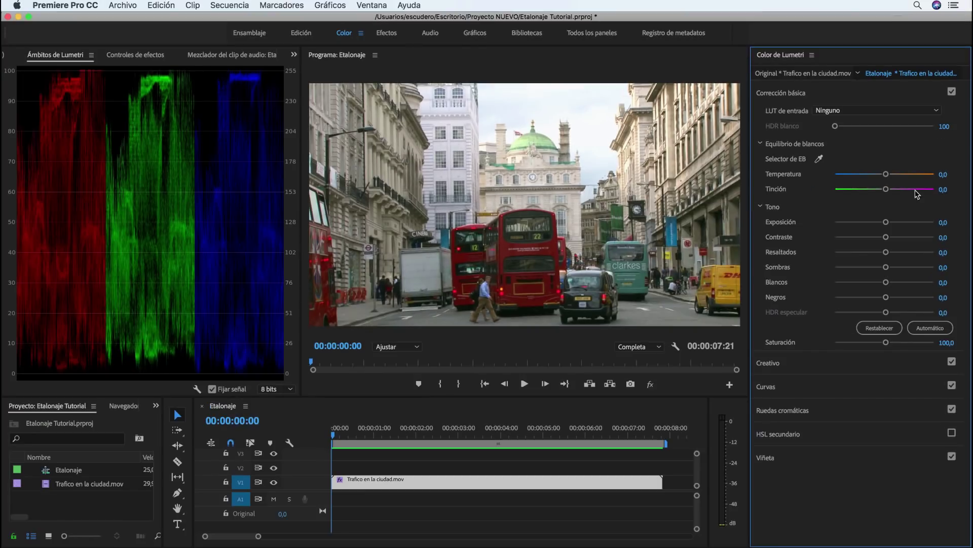
Step: Preview cooler and warmer Temperatura settings, then reset Temperatura to 0,0
left_click_drag(872, 176, 864, 177)
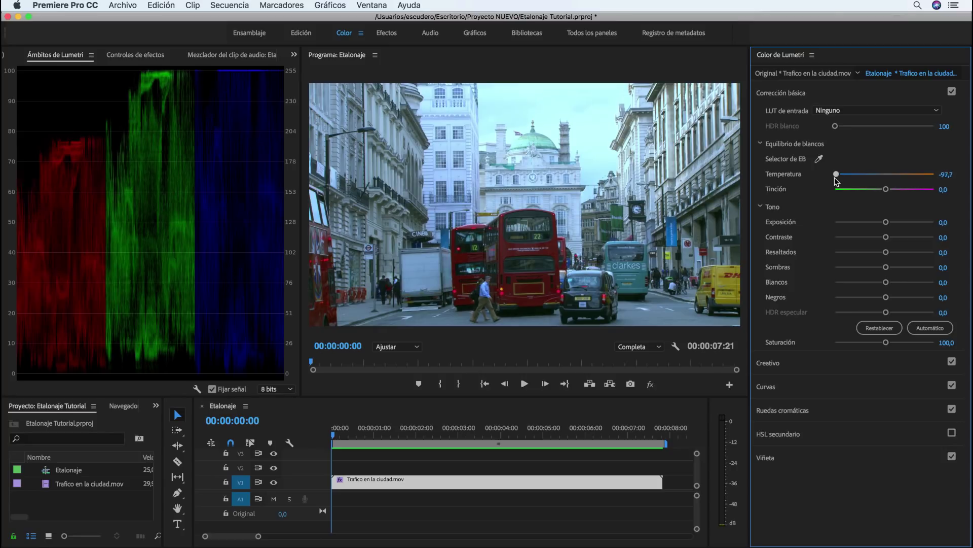
left_click_drag(836, 175, 940, 184)
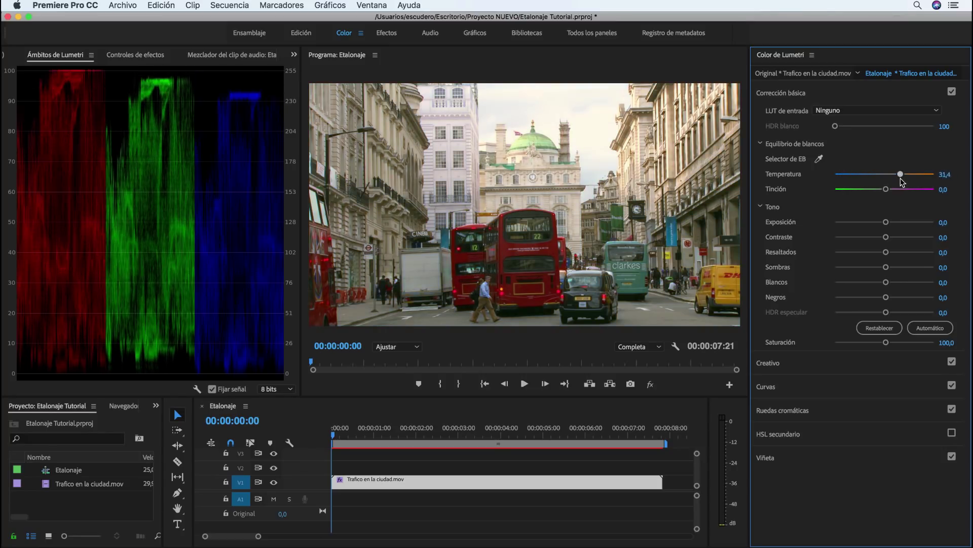
double_click(936, 175)
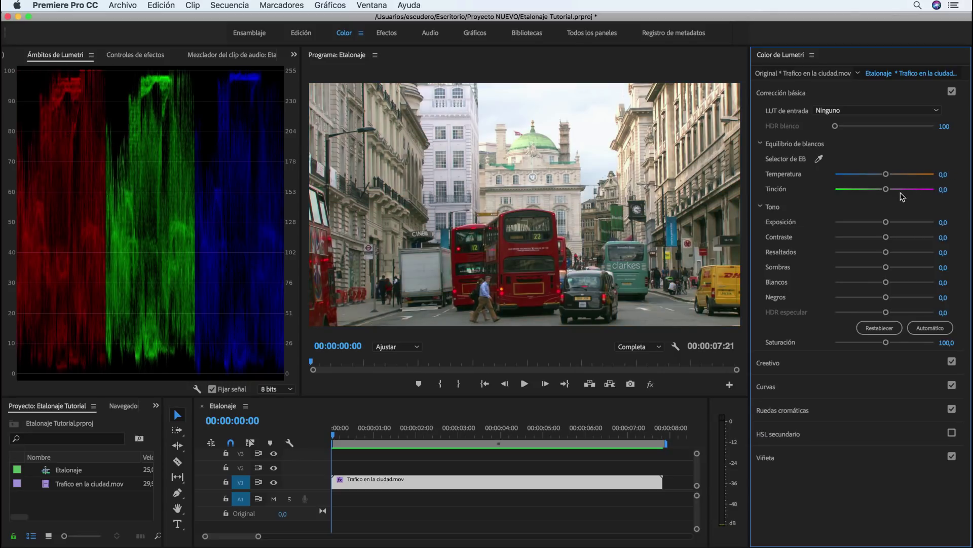
Step: Preview green and magenta tints, reset Tinción to 0,0, and collapse Corrección básica
left_click_drag(886, 189, 863, 197)
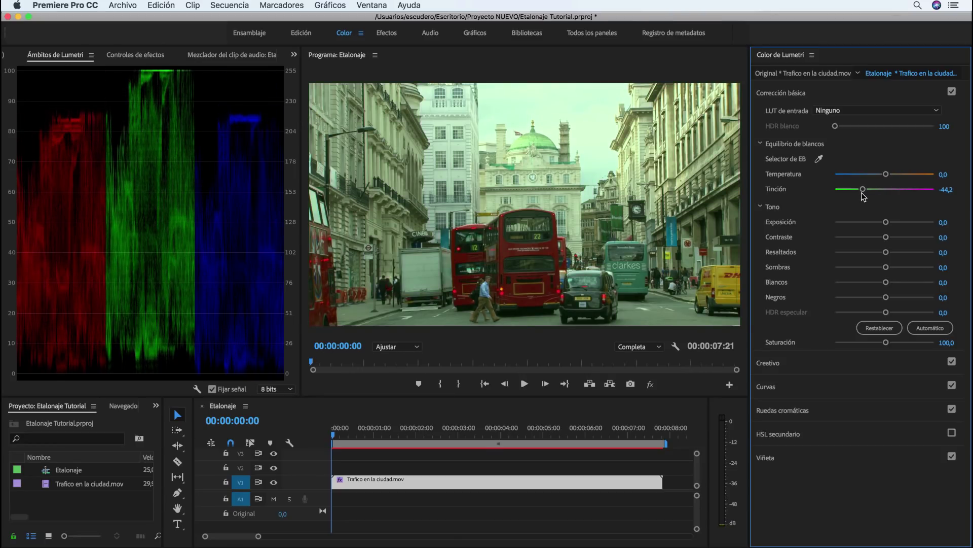
left_click_drag(864, 197, 915, 191)
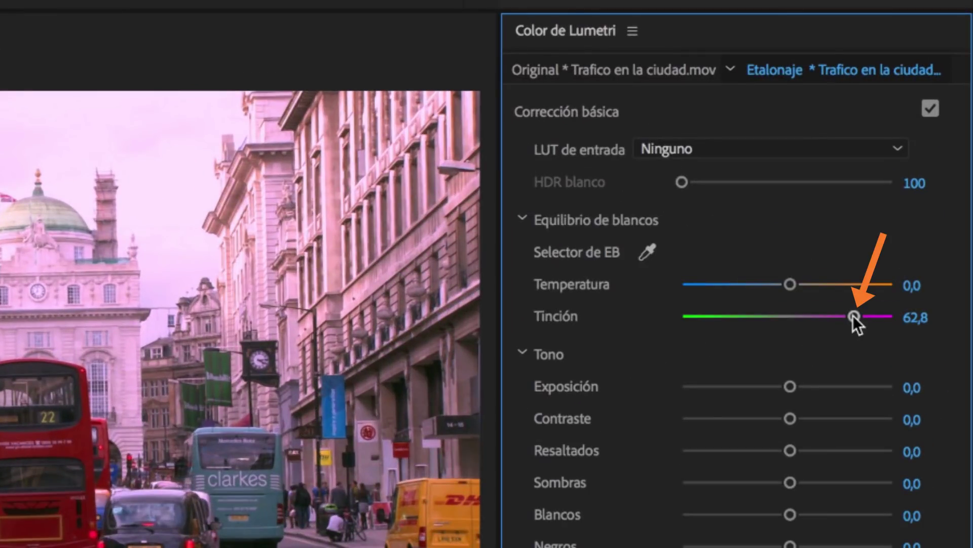
double_click(854, 316)
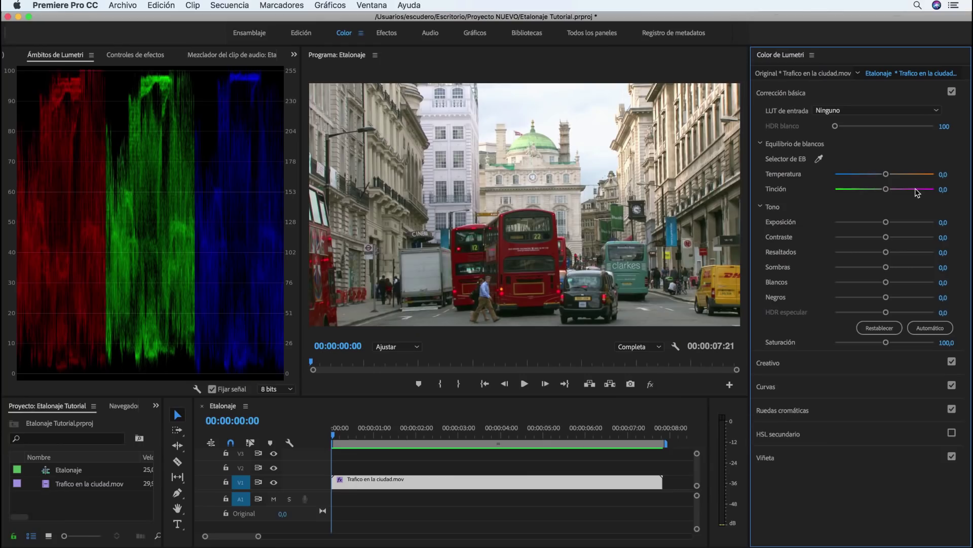
left_click(883, 94)
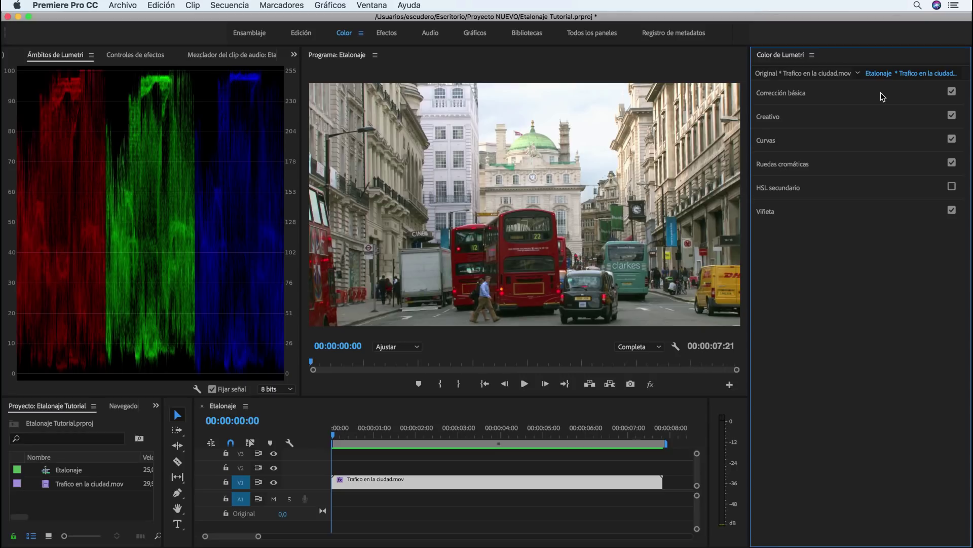
Step: Expand Curvas, select the green channel, and test then remove a raised highlight point
left_click(883, 142)
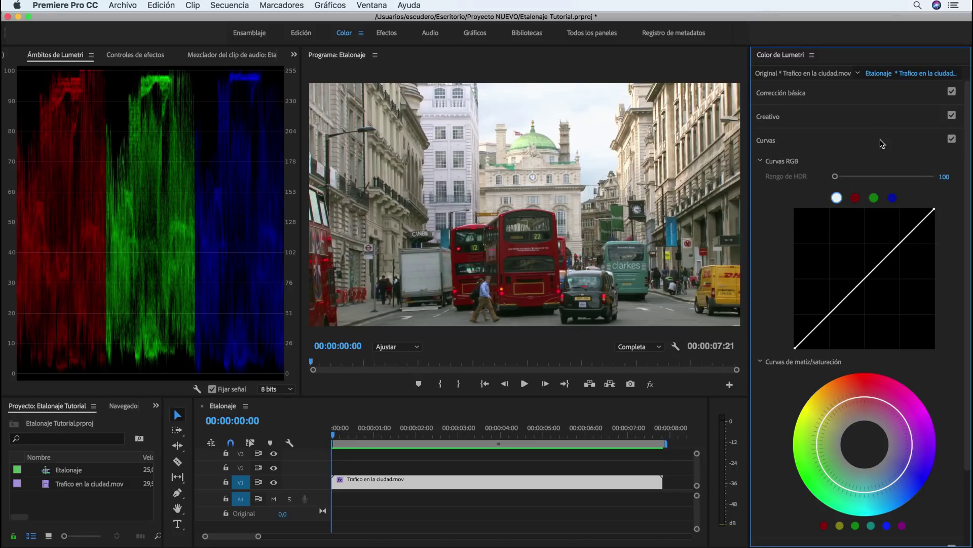
left_click(874, 197)
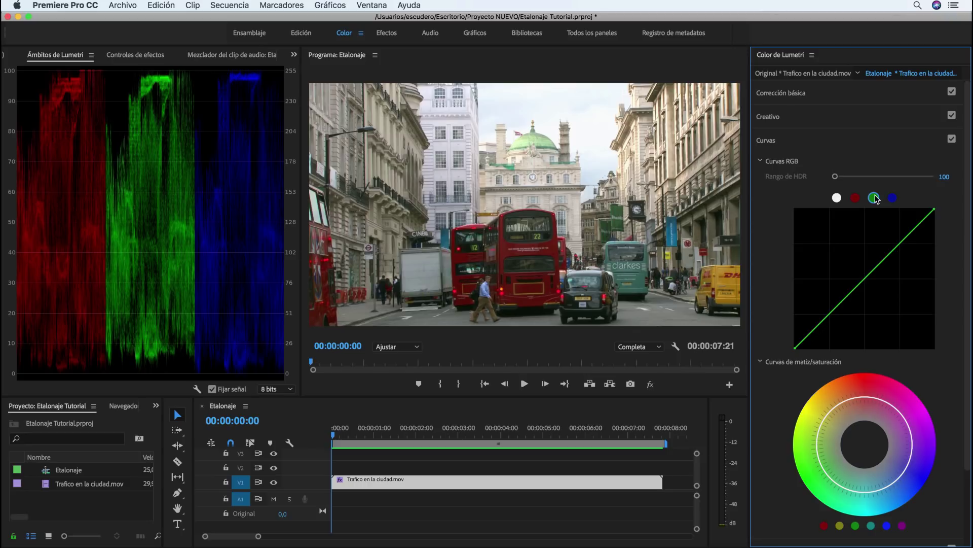
left_click_drag(929, 213, 917, 210)
double_click(918, 210)
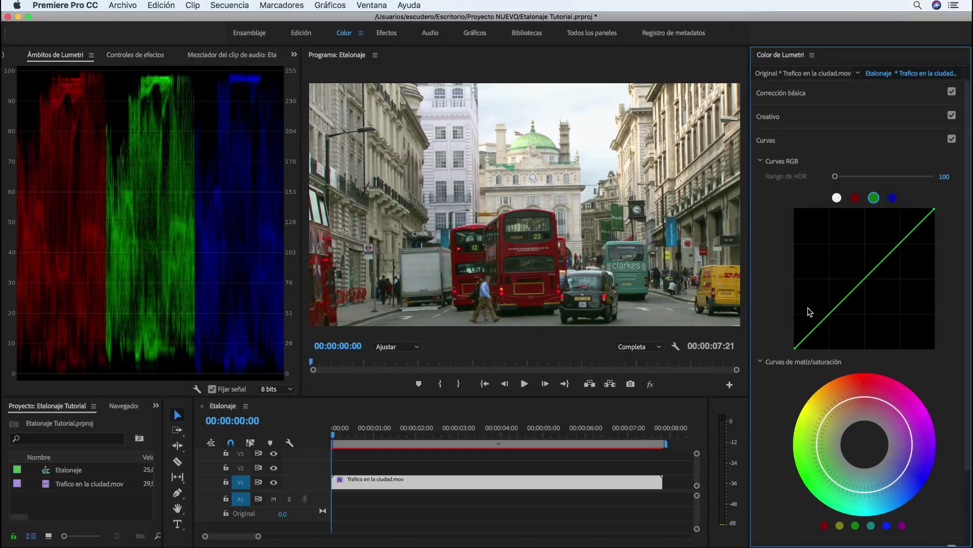
Step: Lift the green black point and bow the green curve up and down, resetting it straight
left_click_drag(795, 348, 795, 349)
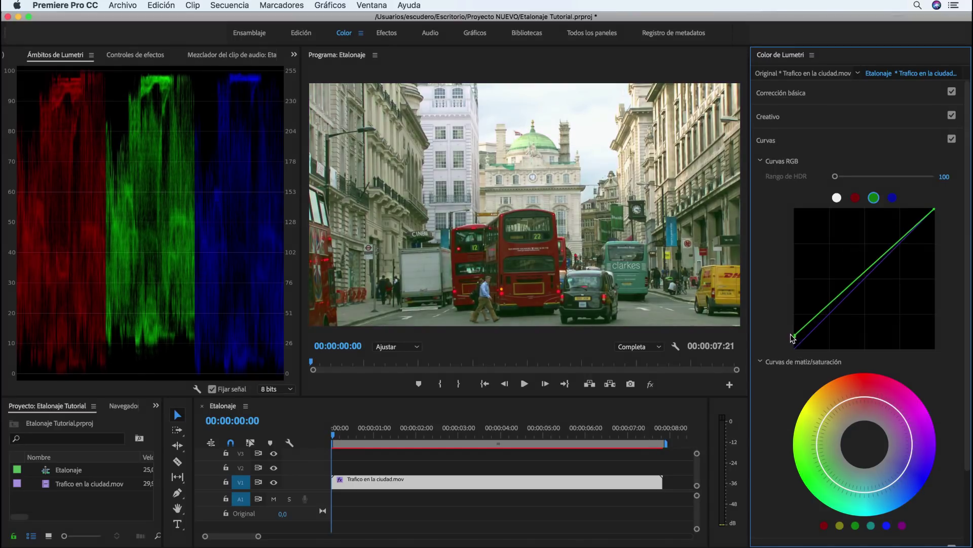
left_click(866, 277)
left_click_drag(867, 276, 855, 267)
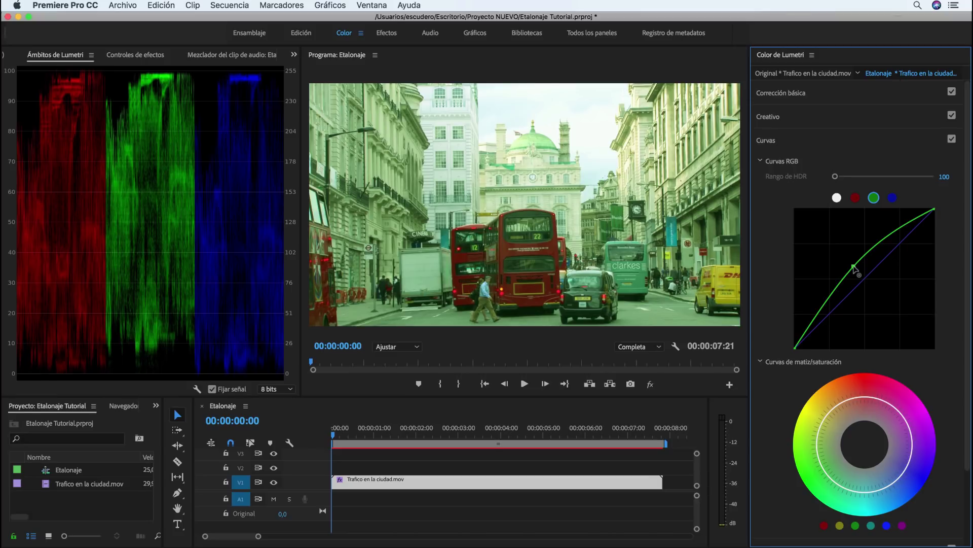
double_click(854, 266)
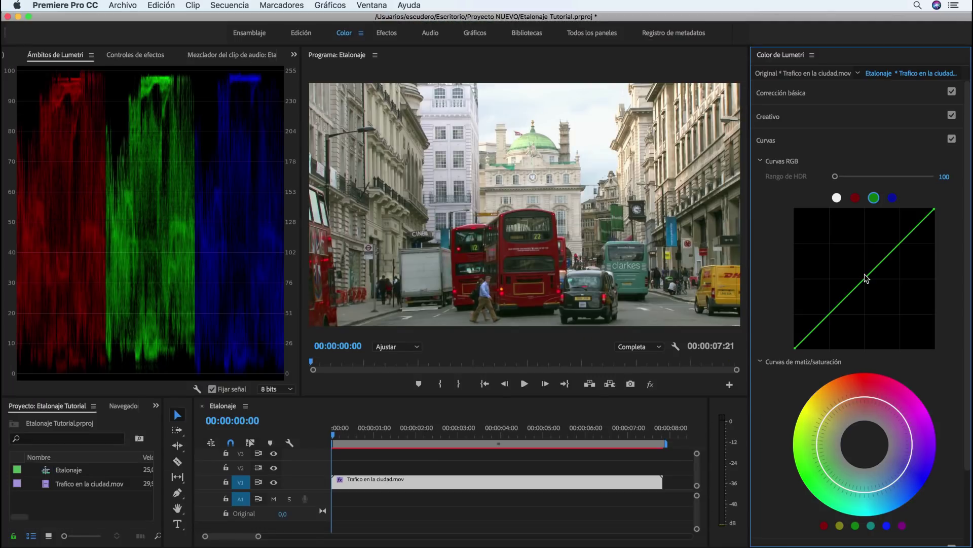
left_click_drag(867, 276, 879, 288)
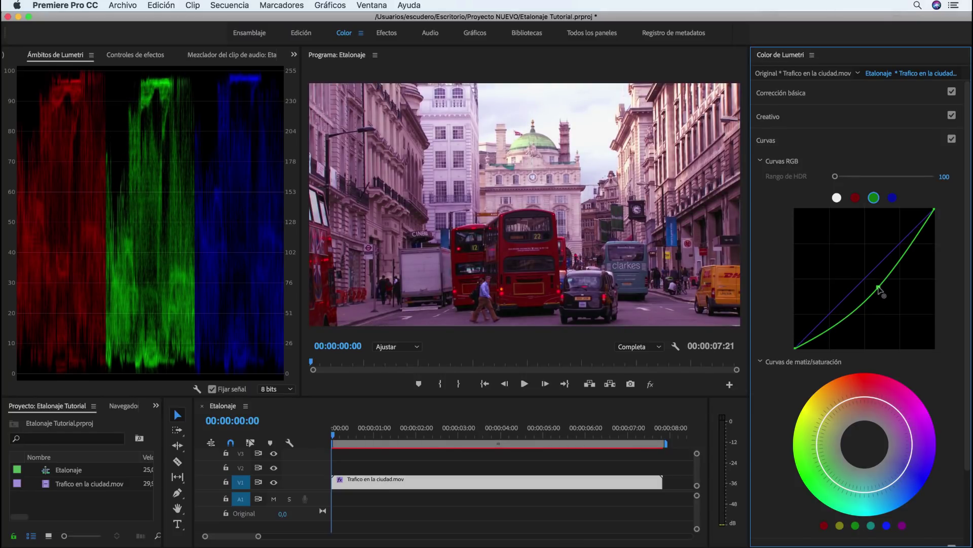
double_click(879, 290)
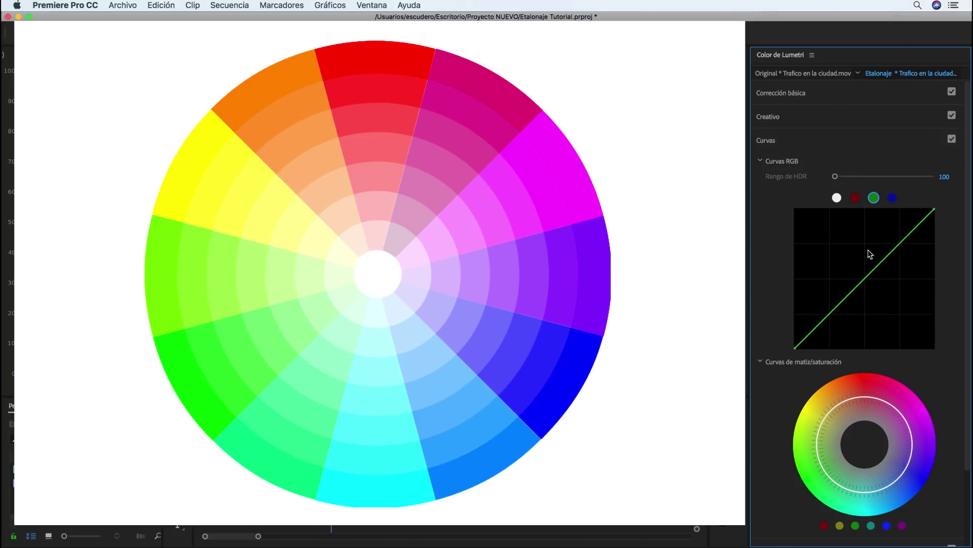
Step: Pull the red curve down to reduce red, then reset it to straight
left_click(855, 198)
left_click_drag(868, 275, 884, 295)
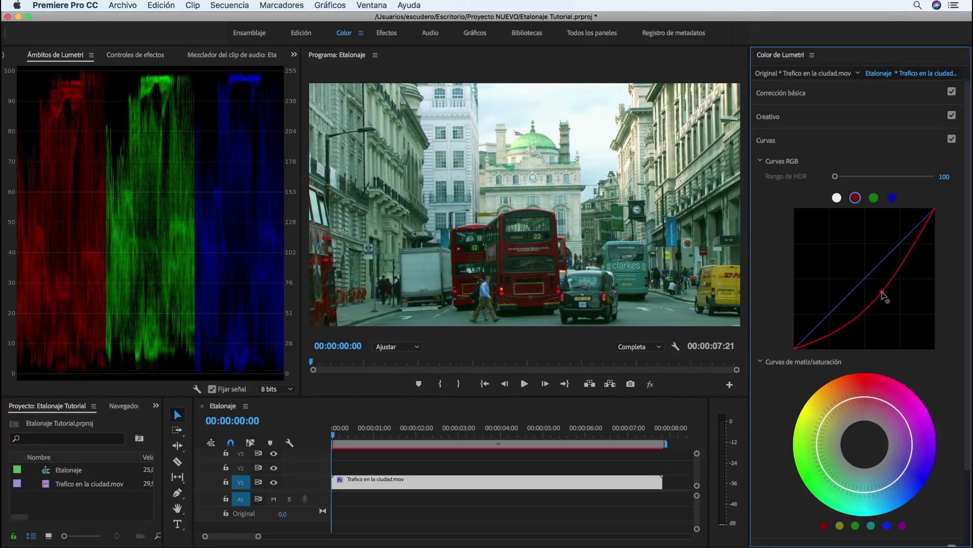
double_click(884, 296)
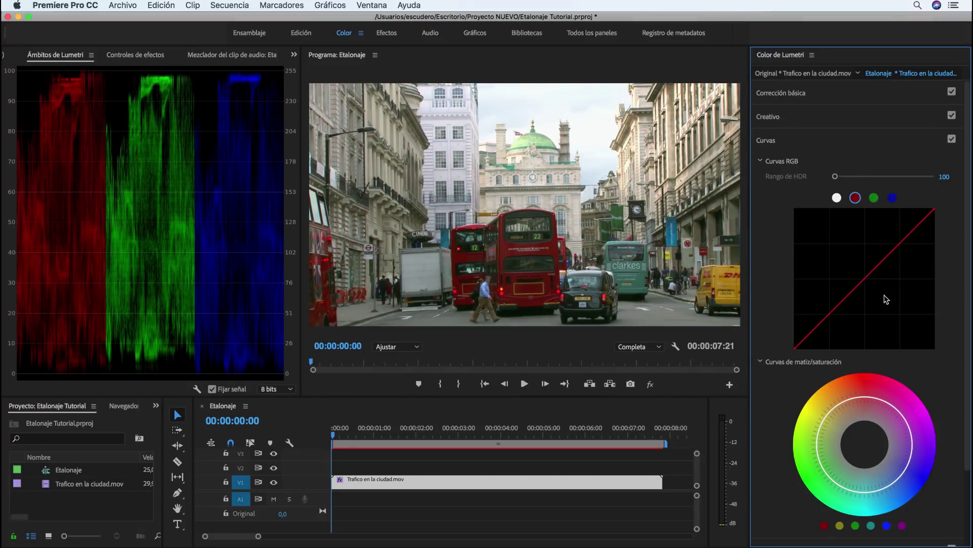
Step: Pull the blue curve down toward yellow, reset it, and scroll to the hue/saturation curves
left_click(893, 198)
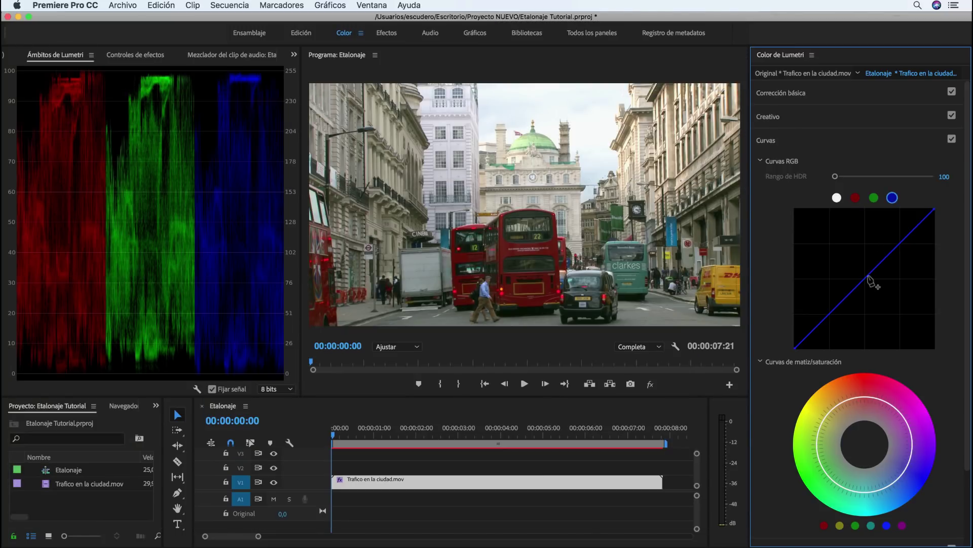
left_click_drag(870, 280, 892, 291)
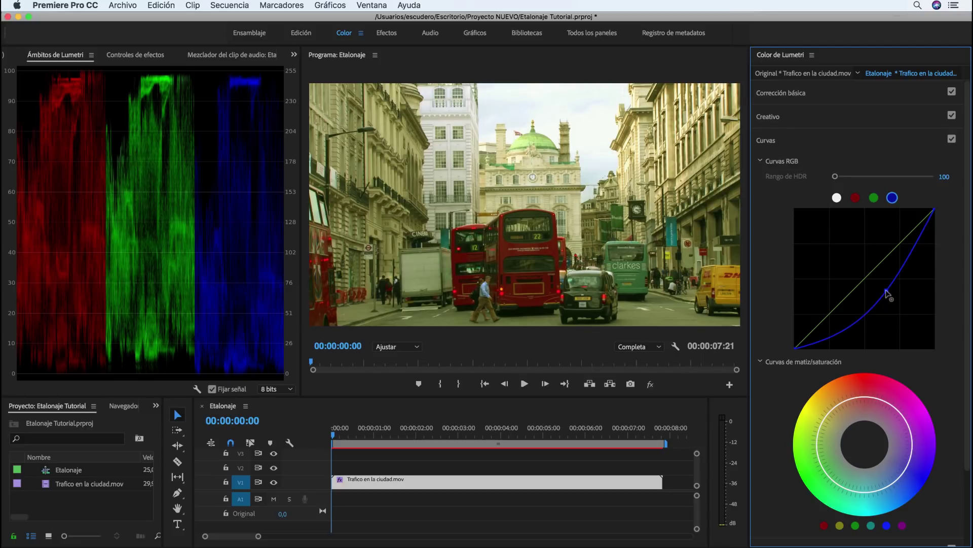
double_click(892, 293)
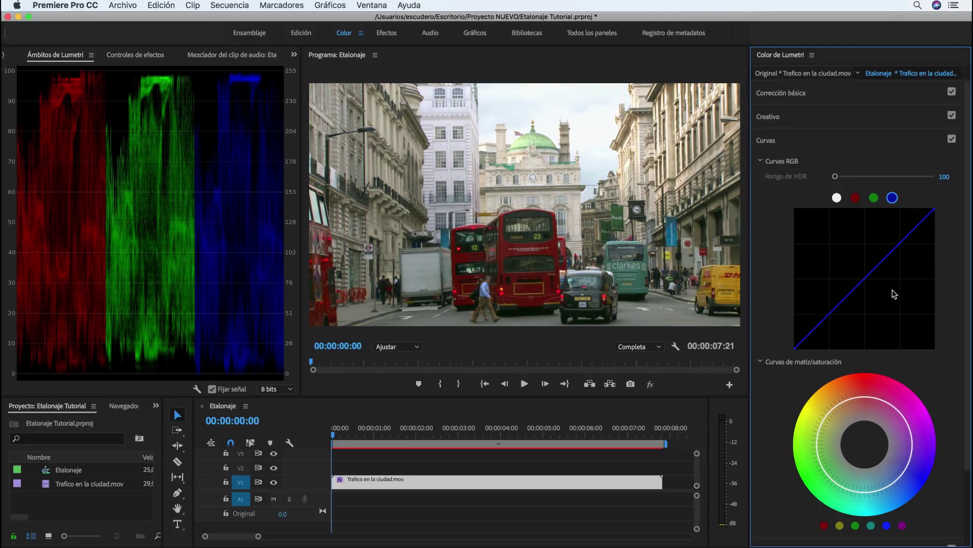
scroll(893, 293, "down", 3)
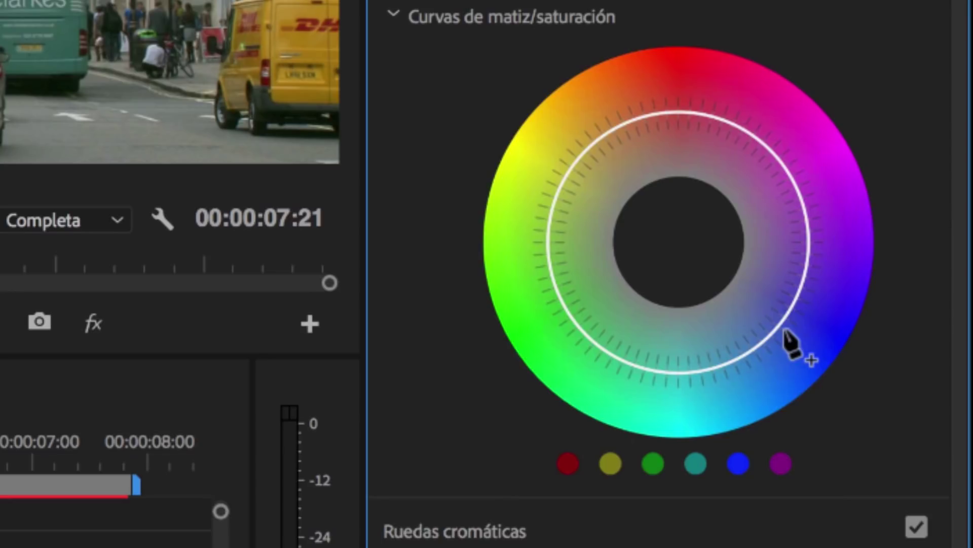
Step: Test desaturating and boosting the whole hue/saturation curve, then reset it to default
left_click(781, 324)
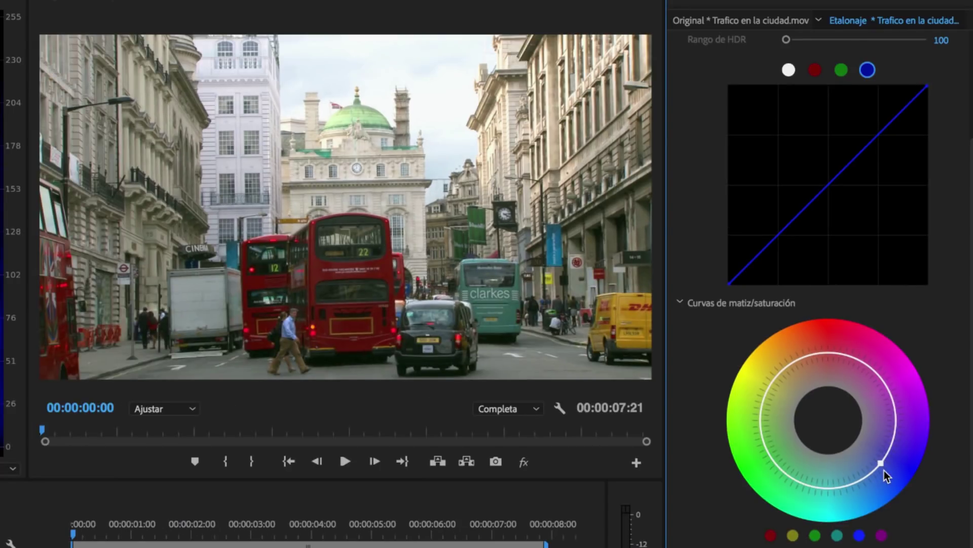
left_click_drag(884, 471, 863, 450)
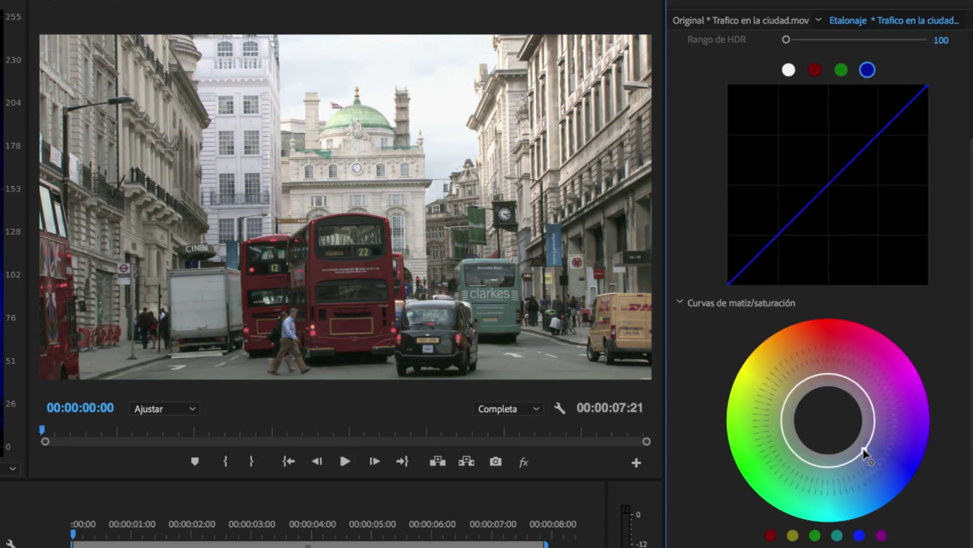
left_click_drag(863, 450, 906, 476)
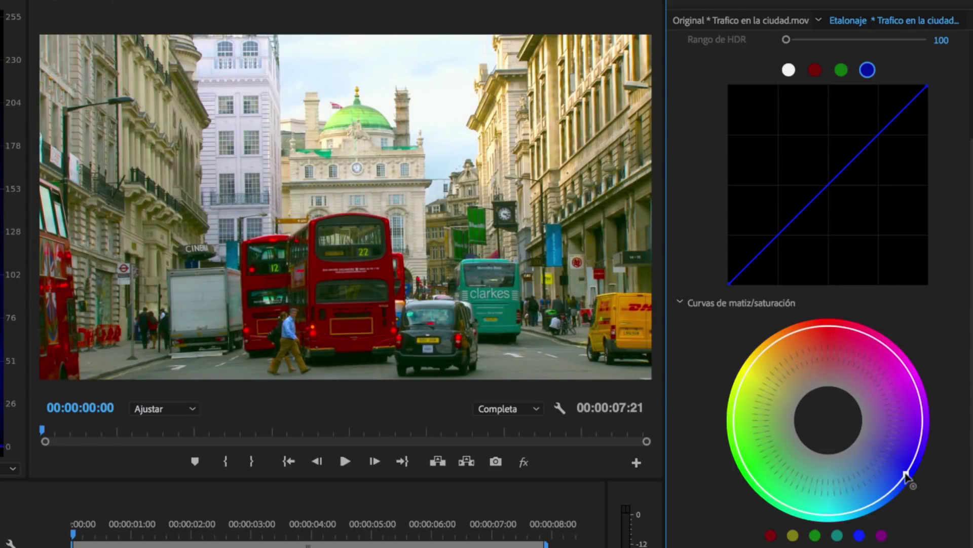
double_click(907, 480)
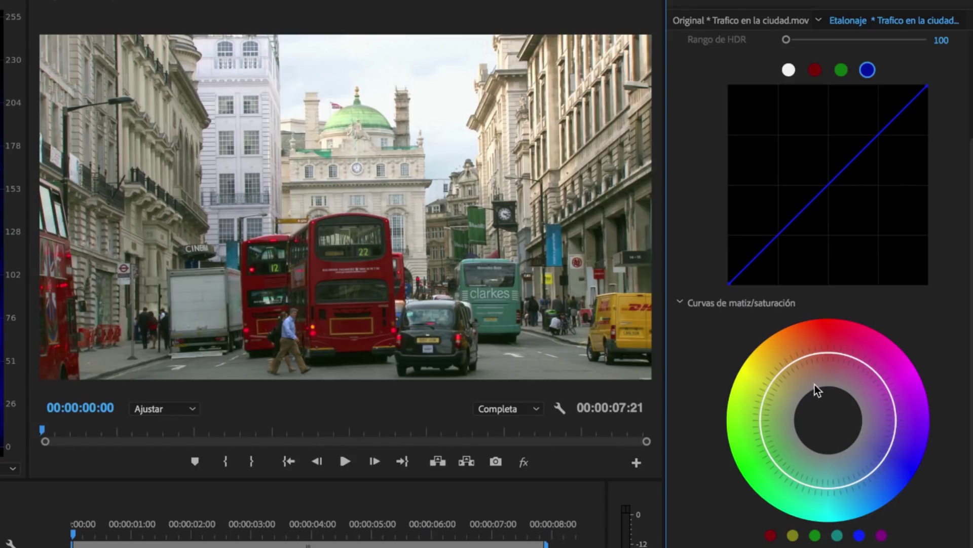
Step: Test dulling and boosting the red buses via red hue points, reset, then add three red control points
left_click(796, 360)
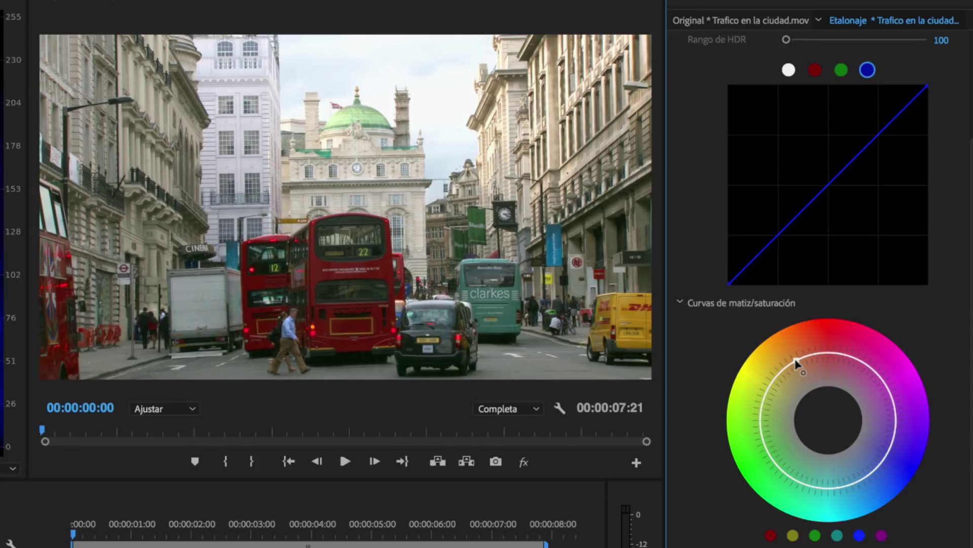
left_click(863, 362)
left_click(830, 352)
left_click_drag(829, 355, 831, 394)
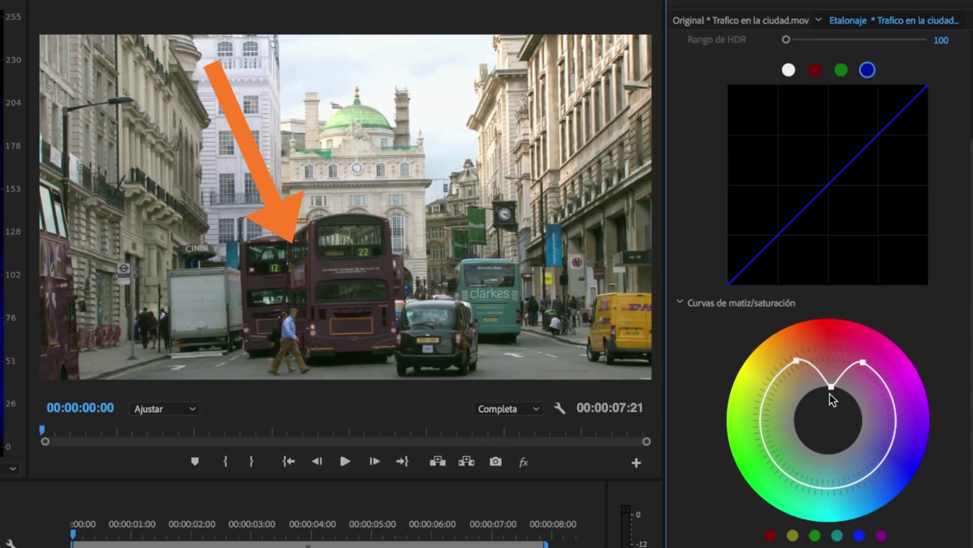
left_click_drag(830, 395, 836, 322)
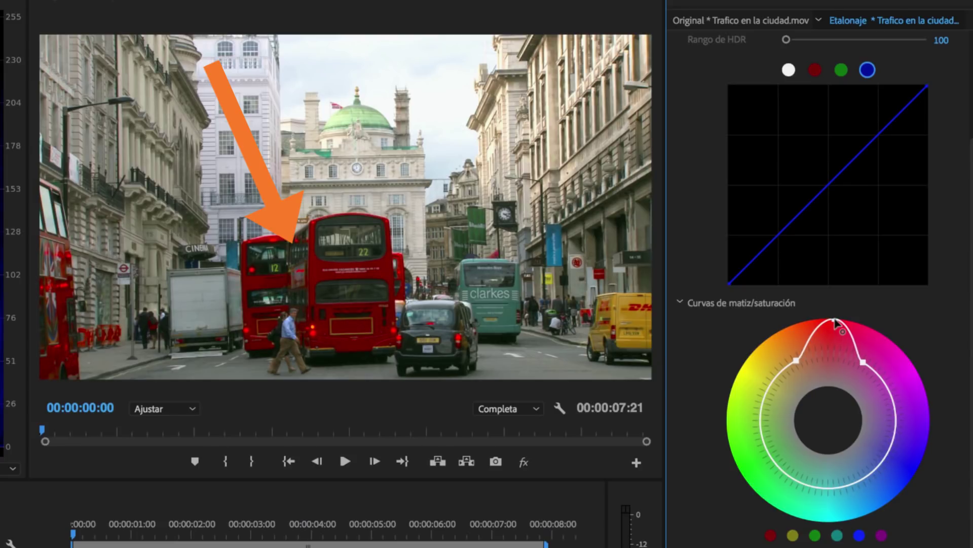
double_click(835, 322)
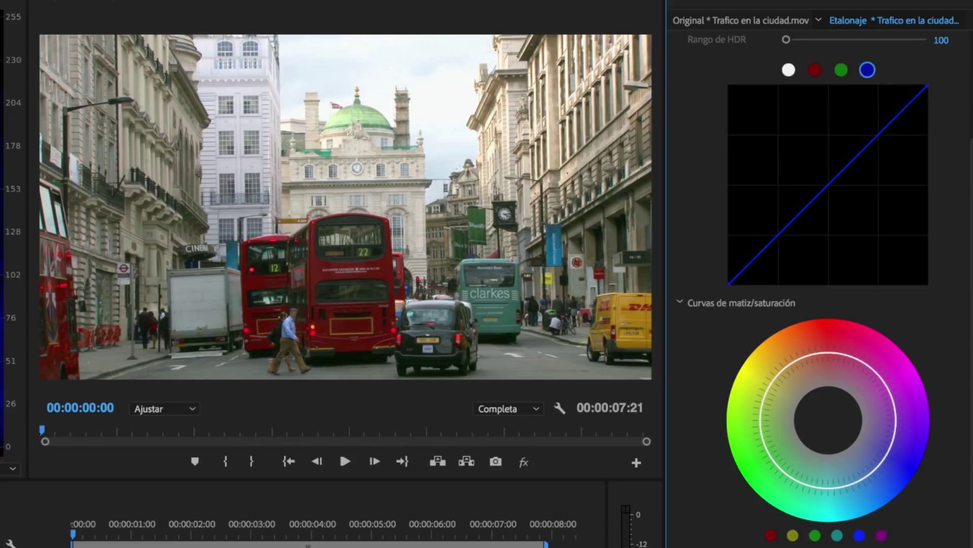
left_click(769, 535)
Step: Add three blue hue control points, collapse Curvas, and expand Creativo to browse the Look list
left_click(858, 537)
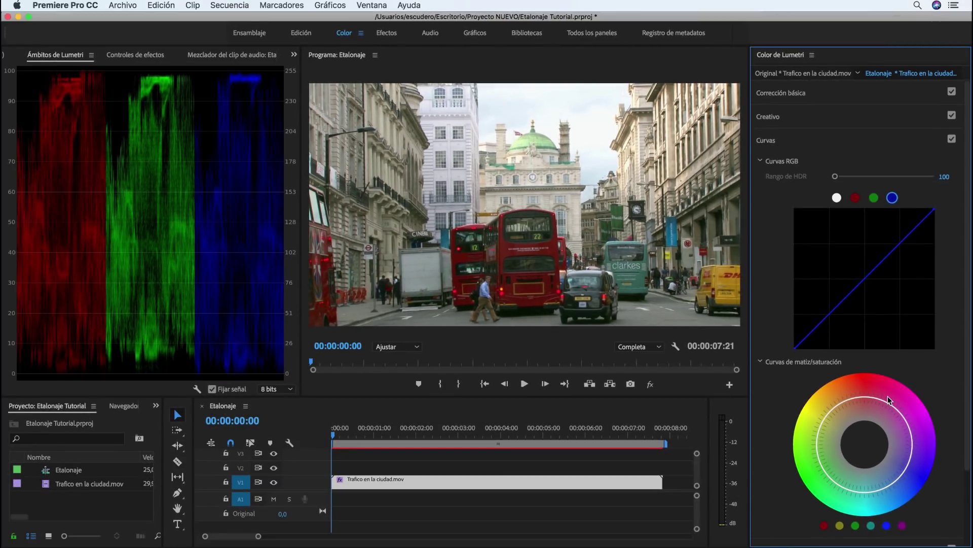
left_click(839, 144)
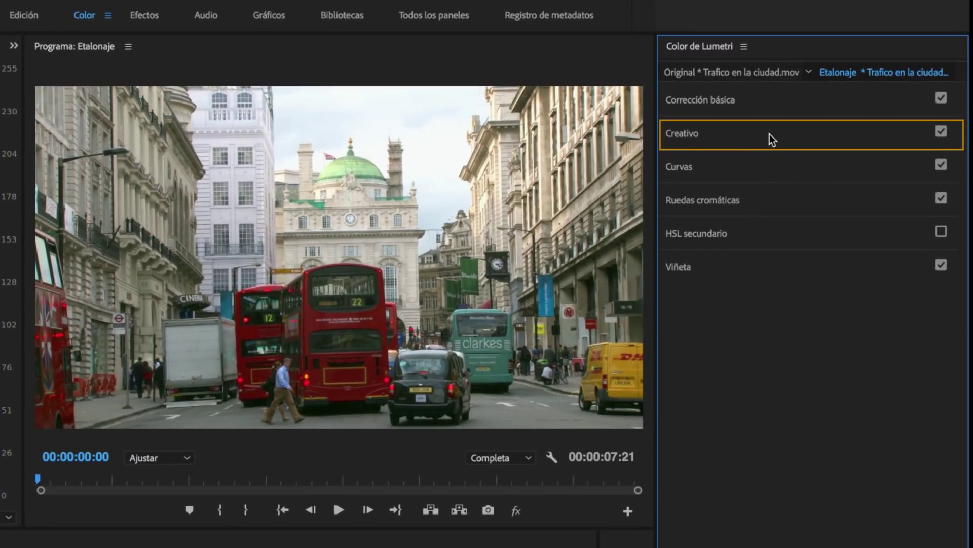
left_click(769, 134)
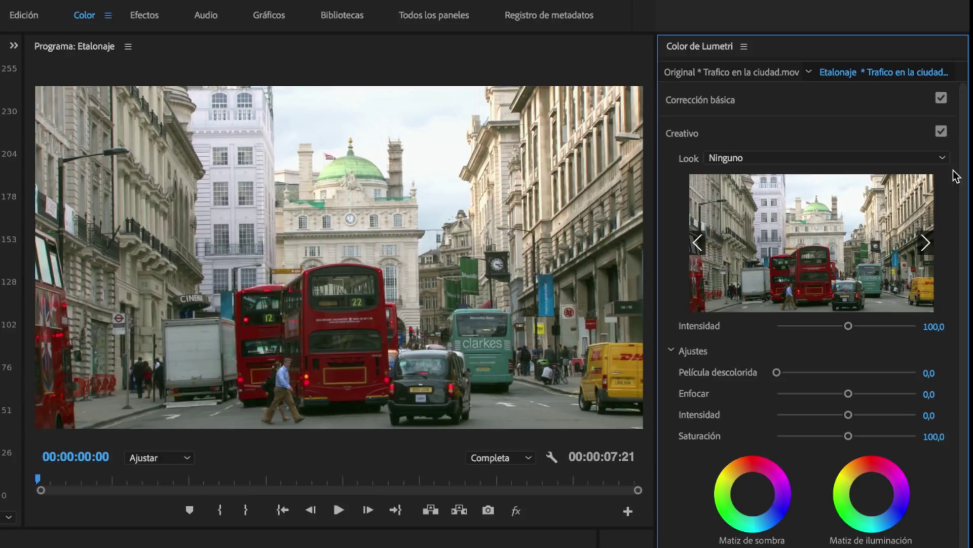
left_click(942, 158)
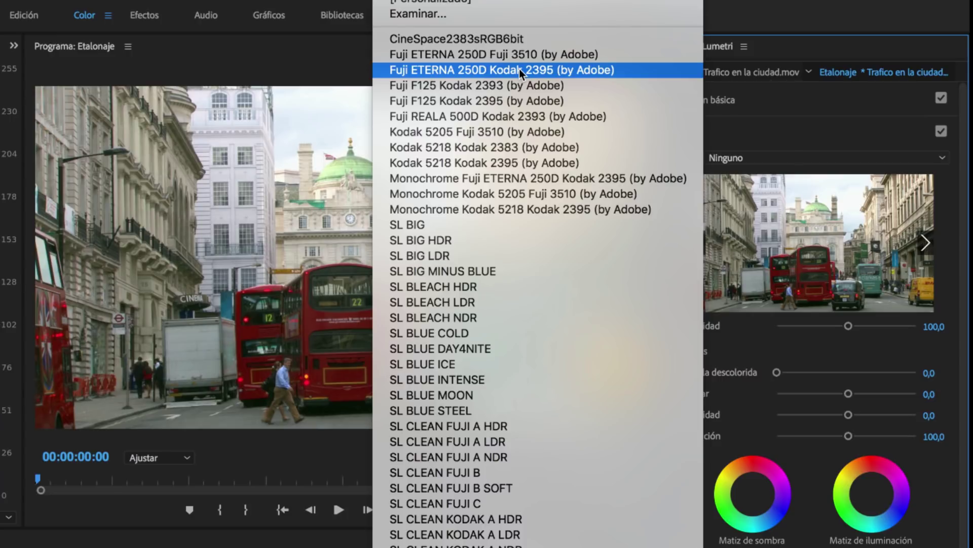
left_click(756, 121)
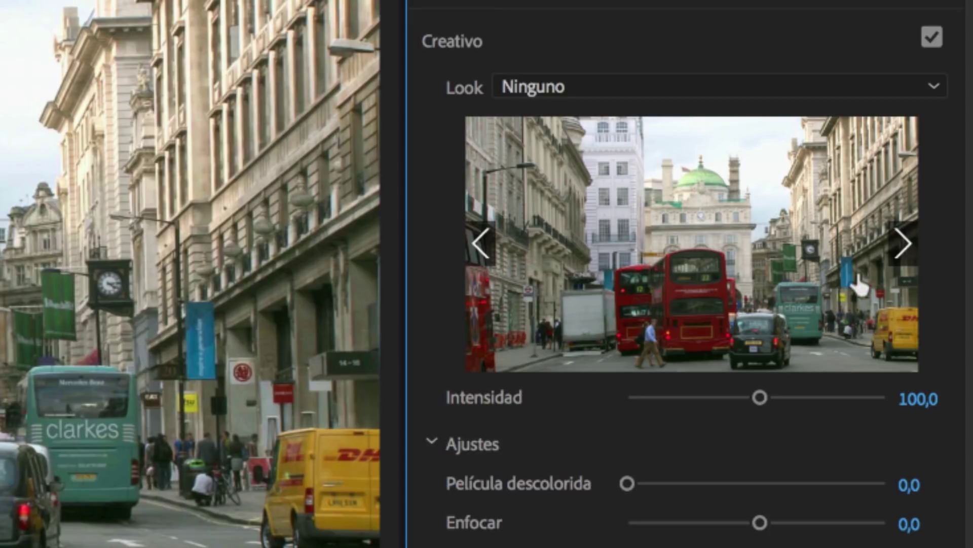
Step: Cycle through the look previews and apply CineSpace2383sRGB6bit to the clip
left_click(904, 245)
left_click(903, 246)
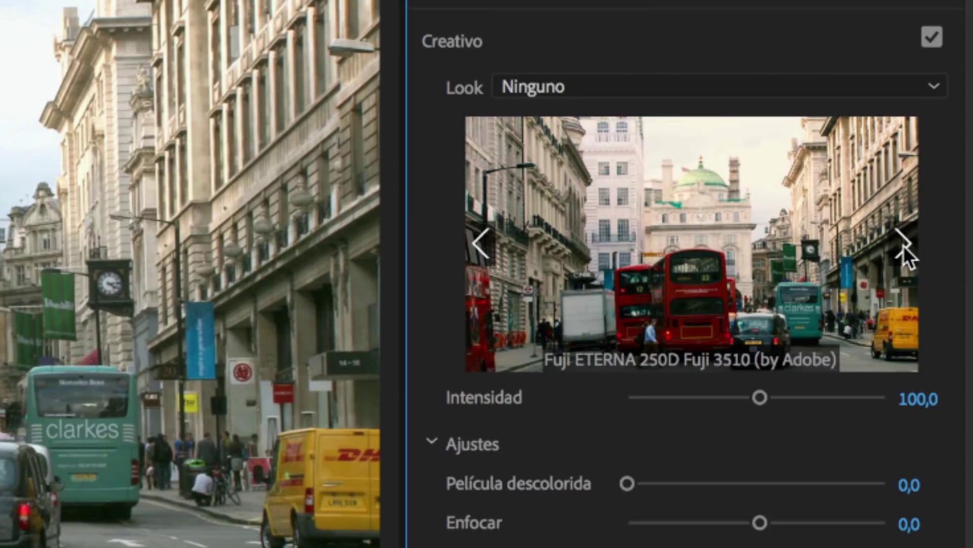
left_click(904, 245)
left_click(903, 246)
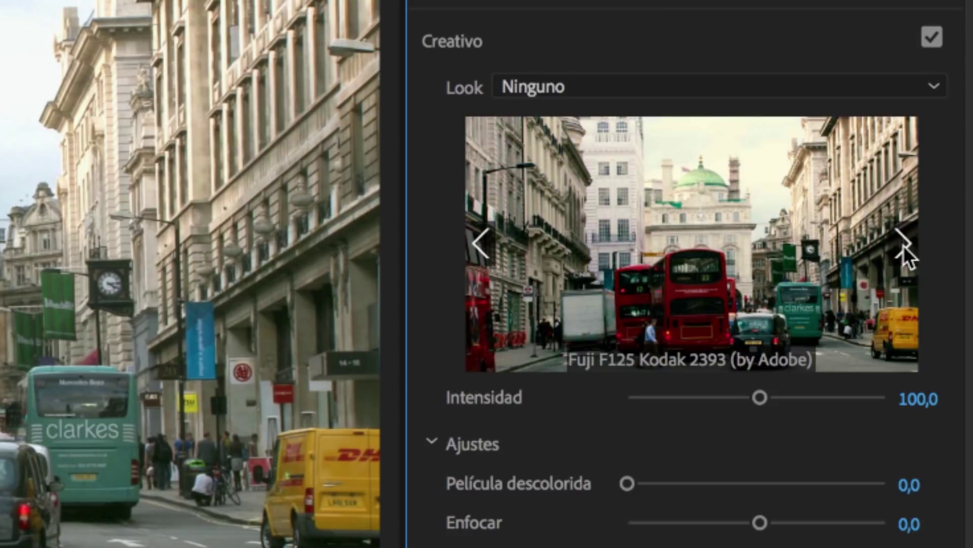
left_click(903, 246)
left_click(494, 235)
left_click(491, 235)
left_click(490, 234)
left_click(490, 234)
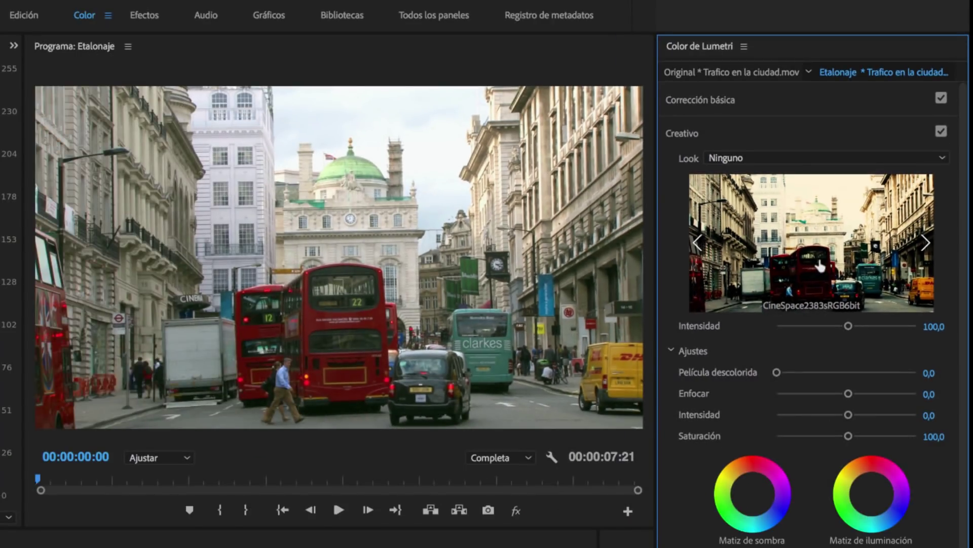
left_click(819, 262)
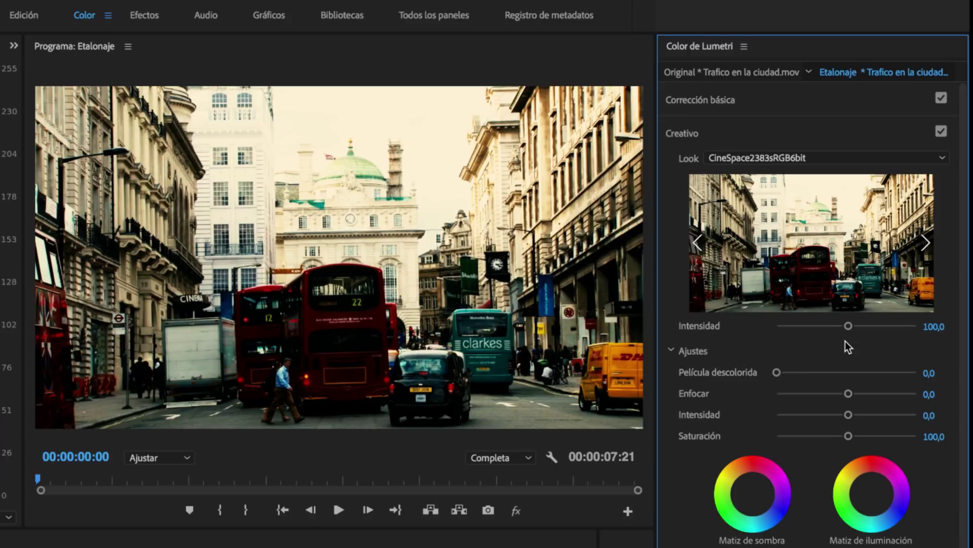
Step: Set the CineSpace look's intensity to 50 after testing extremes, toggling Creativo off and on to compare
left_click_drag(849, 327, 757, 327)
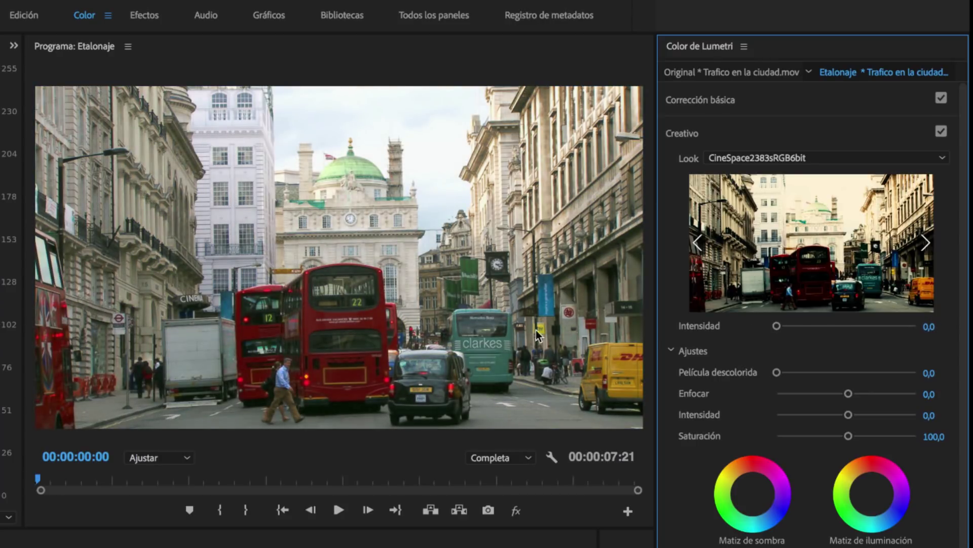
mouse_move(776, 326)
left_mouse_down()
mouse_move(936, 347)
mouse_move(812, 333)
left_mouse_up()
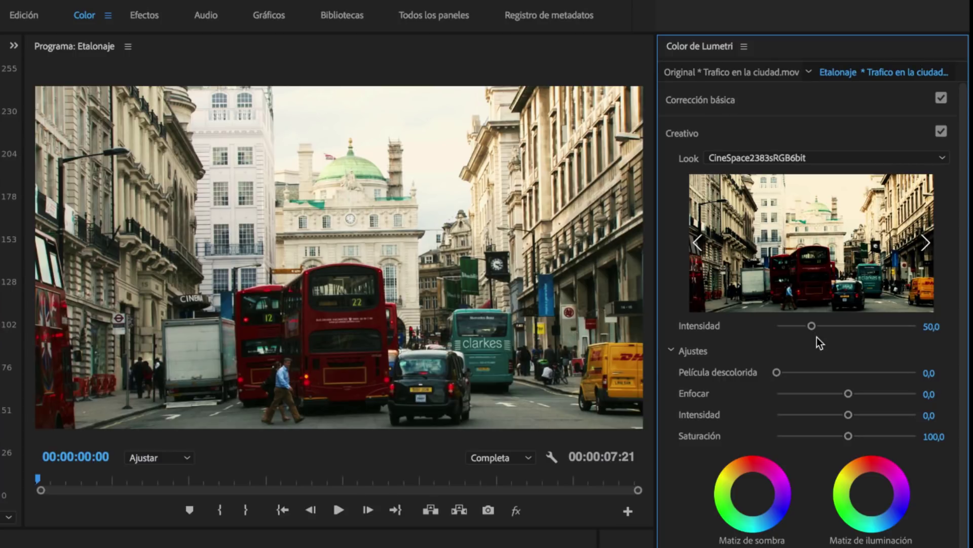
left_click(942, 133)
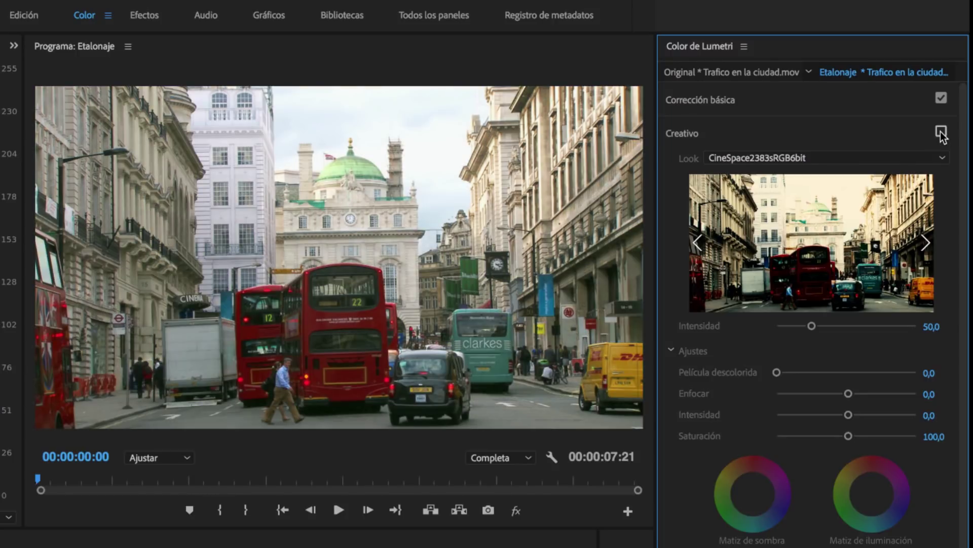
left_click(941, 133)
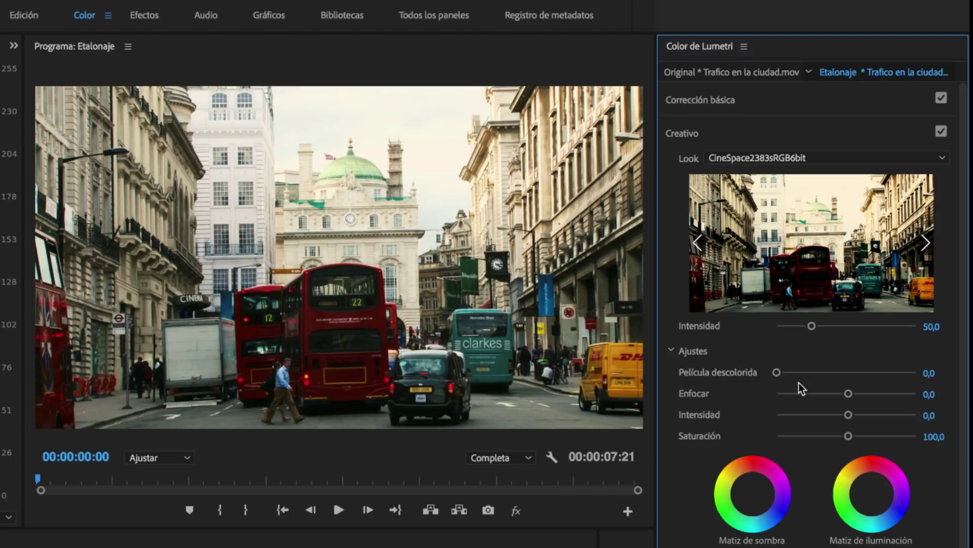
Step: Set Película descolorida to 50, test Enfocar at 100 and -100, then reset it to 0
mouse_move(776, 373)
left_mouse_down()
mouse_move(893, 378)
mouse_move(845, 382)
left_mouse_up()
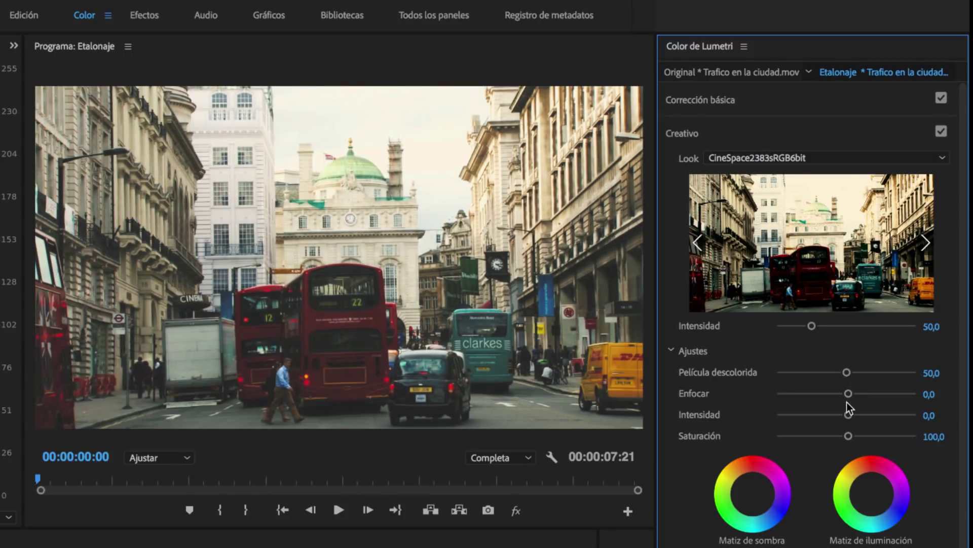
left_click_drag(848, 397, 930, 399)
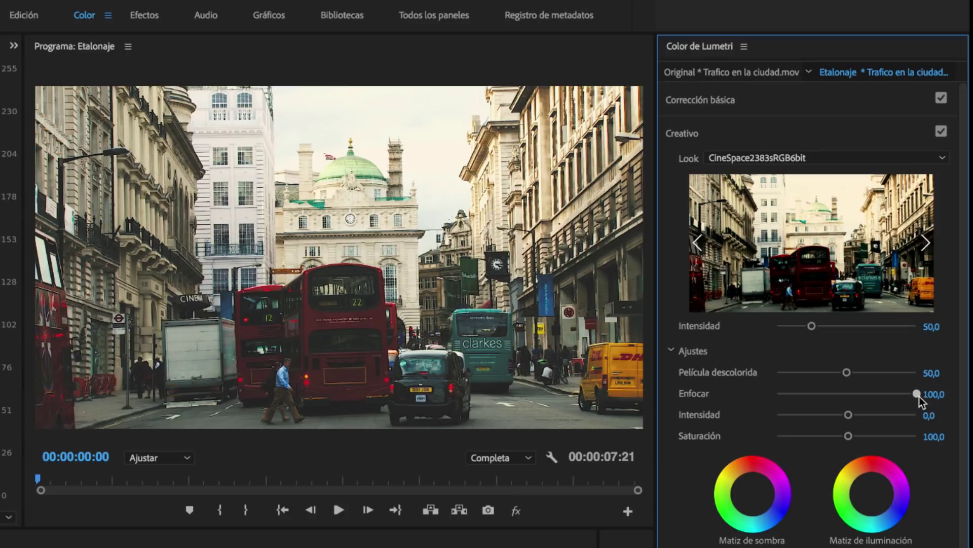
left_click_drag(852, 398, 748, 398)
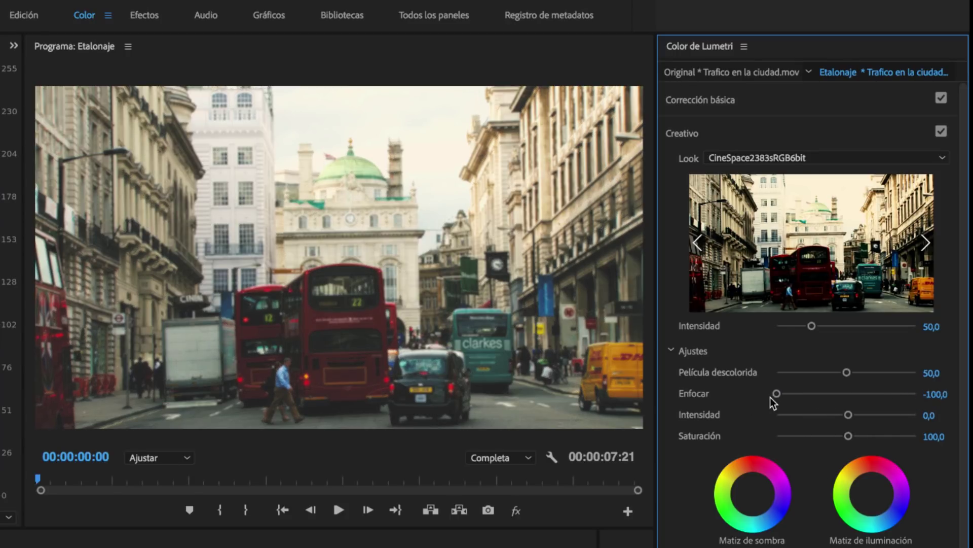
double_click(776, 395)
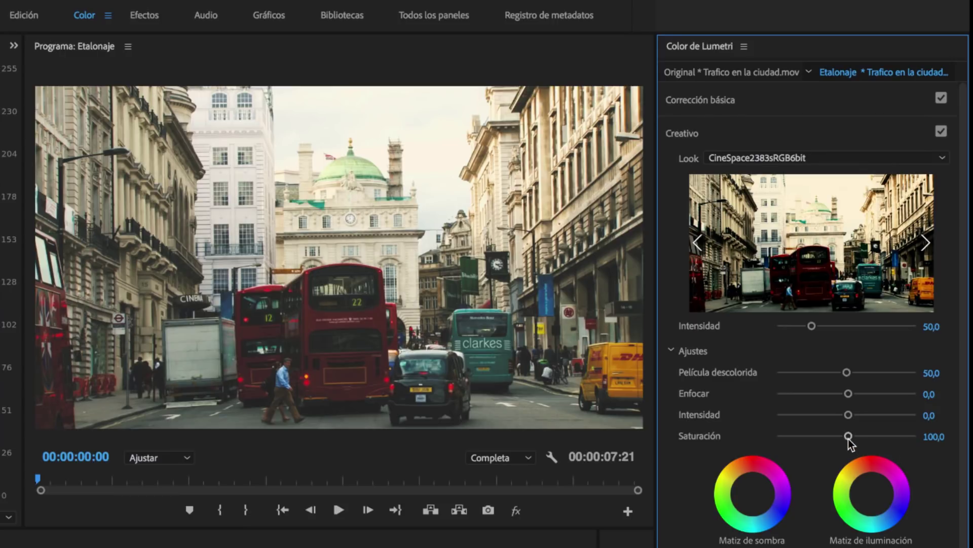
Step: Try Saturación at minimum and maximum, then settle it at 79,1
left_click_drag(848, 437, 747, 439)
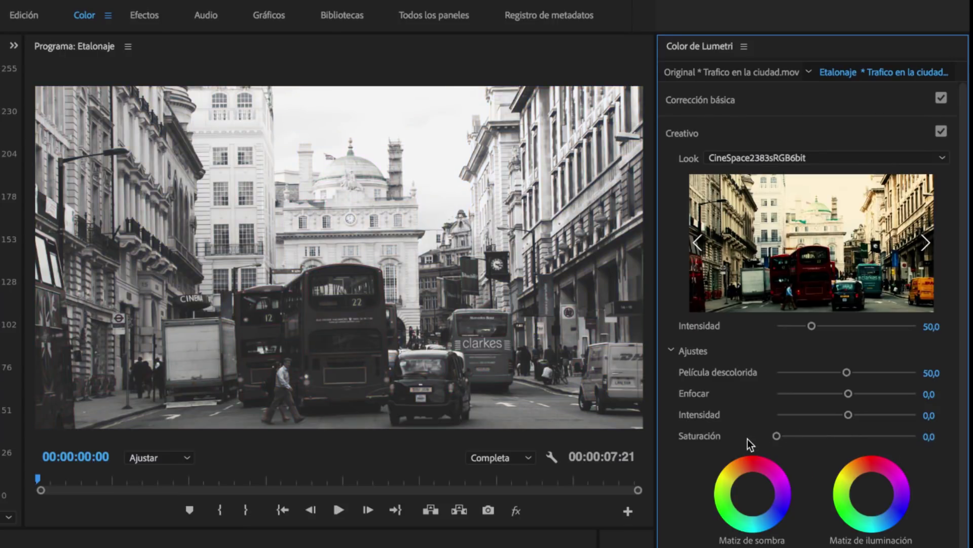
left_click_drag(777, 437, 929, 440)
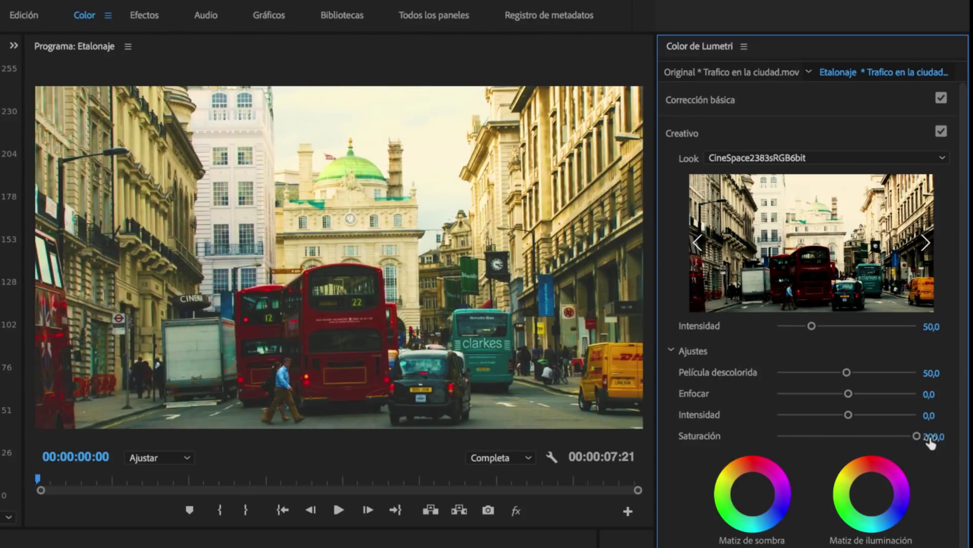
left_click_drag(893, 436, 832, 441)
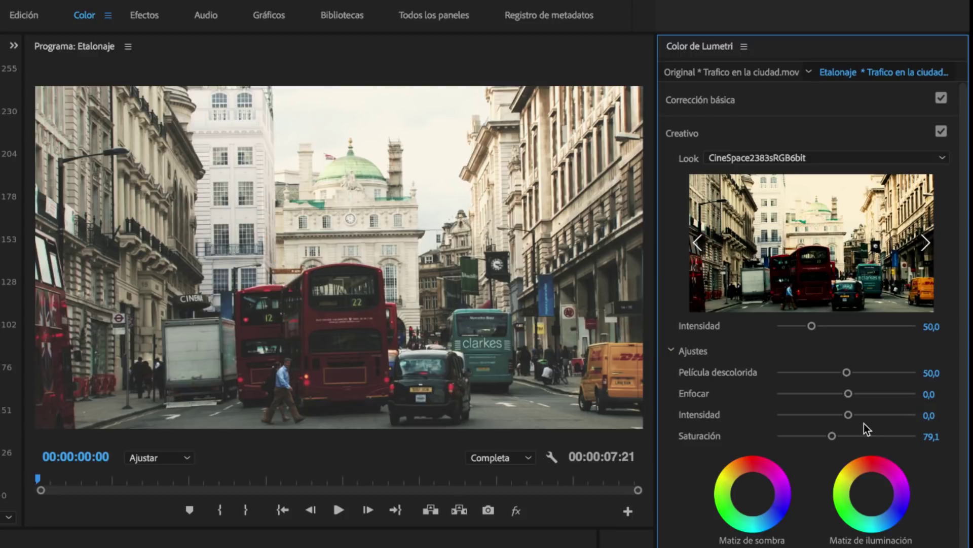
Step: Try the adjustment Intensidad at minimum and maximum, then ease it to 15,1
left_click_drag(851, 415, 747, 414)
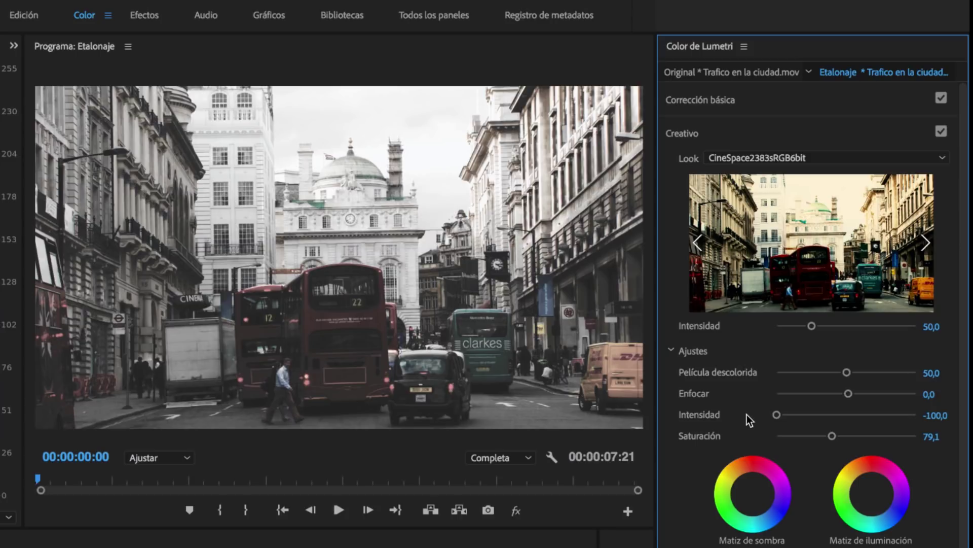
left_click_drag(776, 415, 917, 415)
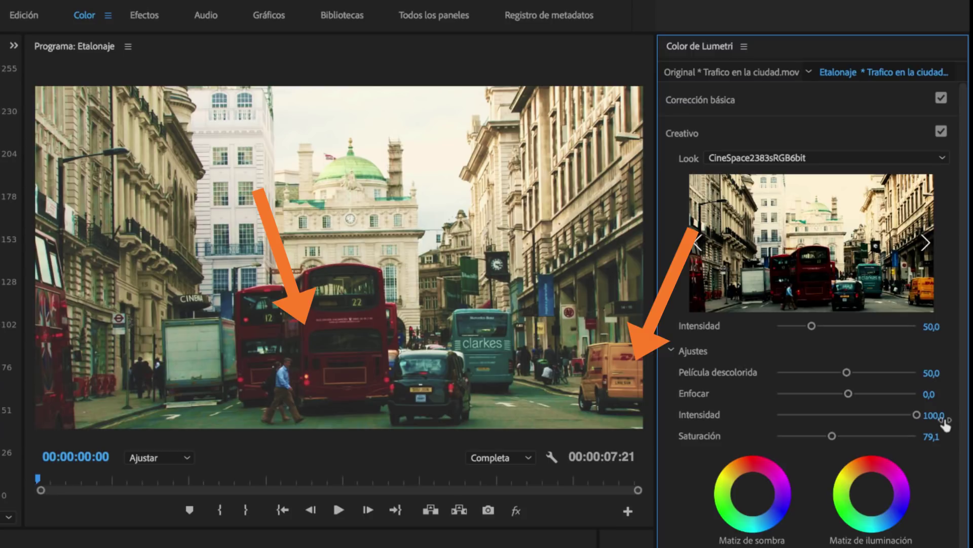
left_click_drag(917, 415, 857, 415)
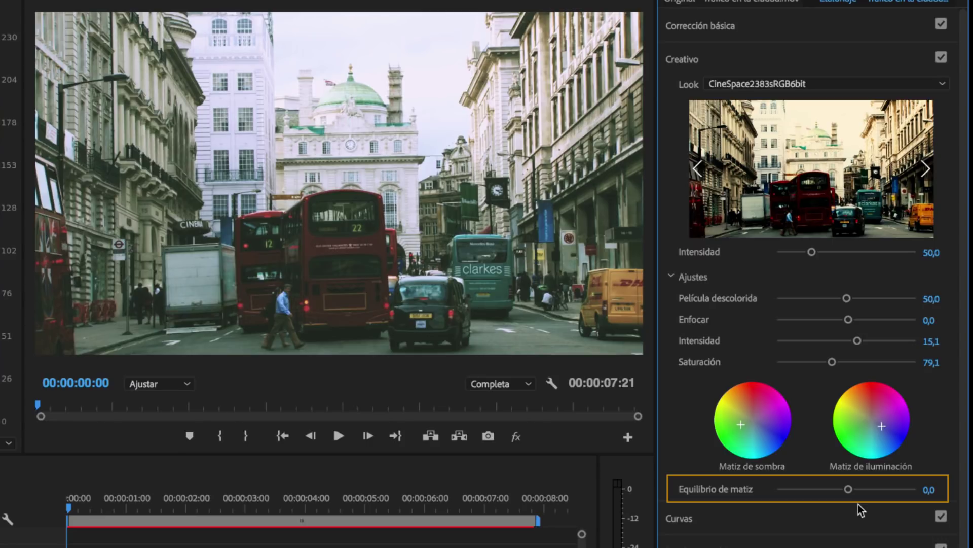
Step: Swing Equilibrio de matiz to both extremes, then settle it at -17,4 toward magenta
left_click_drag(848, 490, 740, 494)
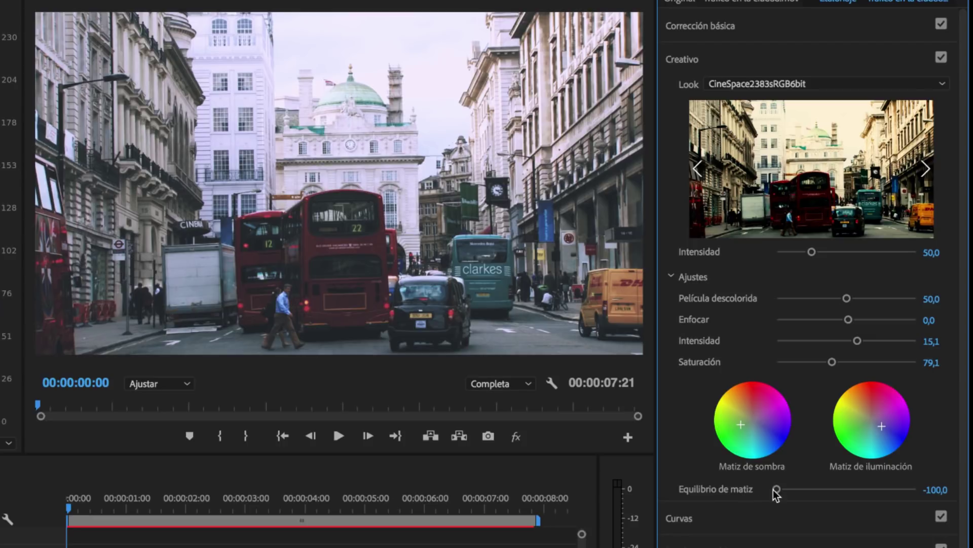
left_click_drag(776, 489, 916, 489)
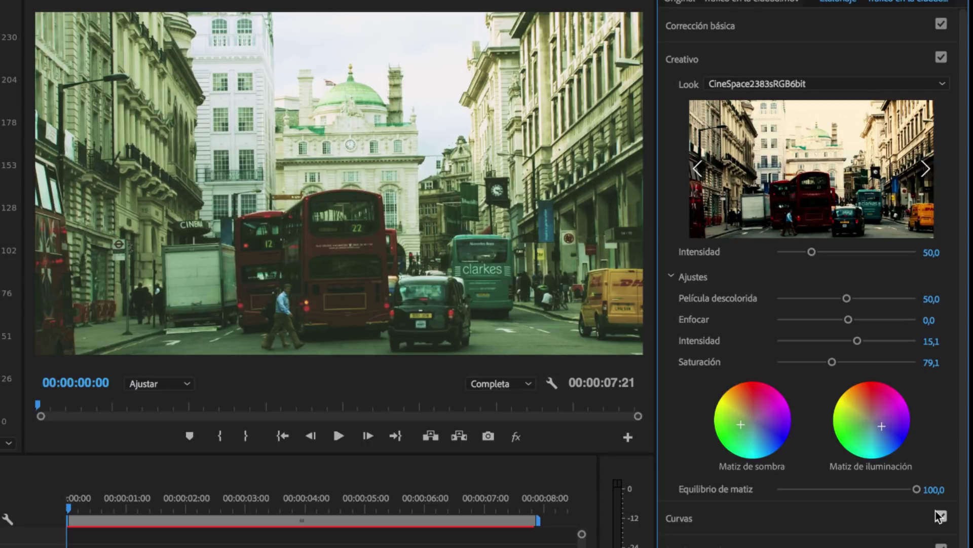
mouse_move(917, 489)
left_mouse_down()
mouse_move(815, 488)
mouse_move(833, 480)
left_mouse_up()
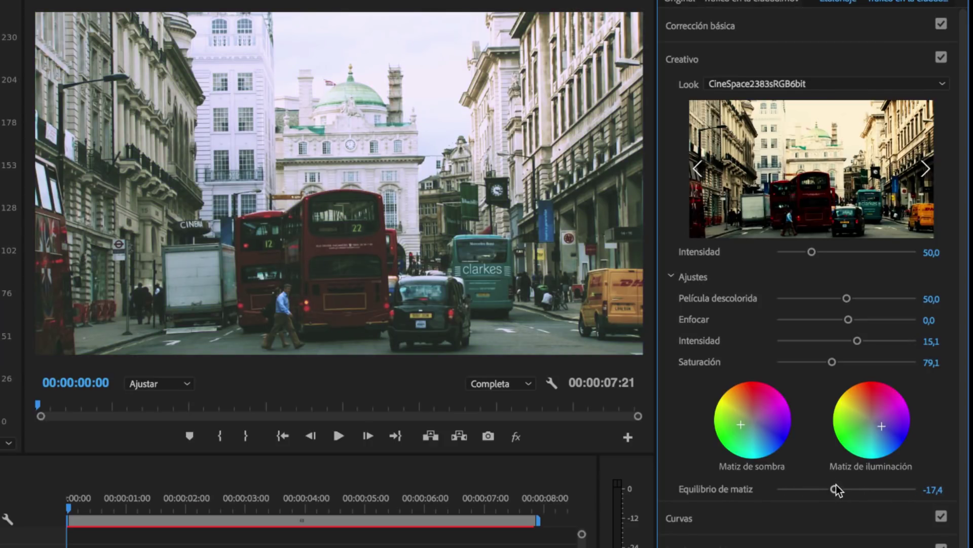
Step: Switch the Creativo look off, comparing the clip with and without it, then collapse Creativo
left_click(941, 58)
left_click(941, 57)
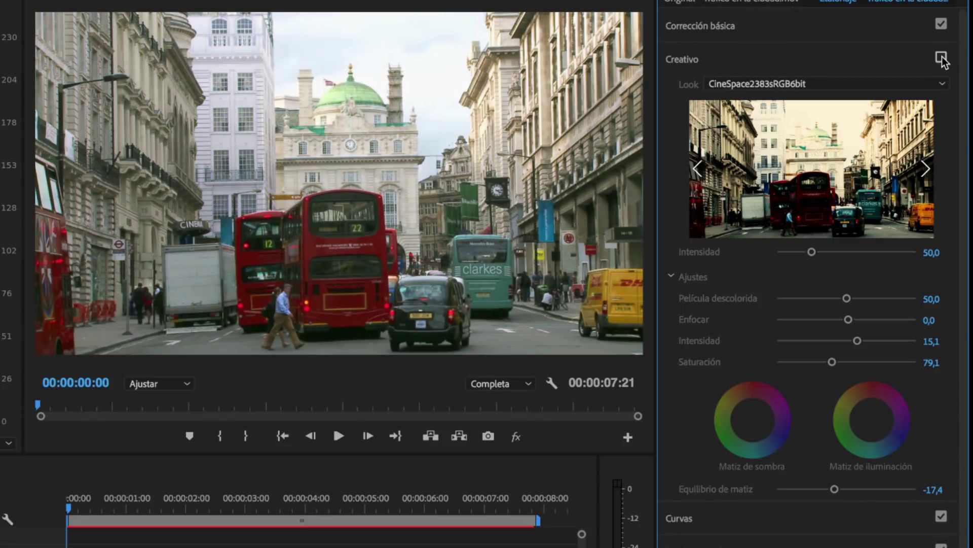
left_click(942, 58)
left_click(942, 58)
left_click(908, 57)
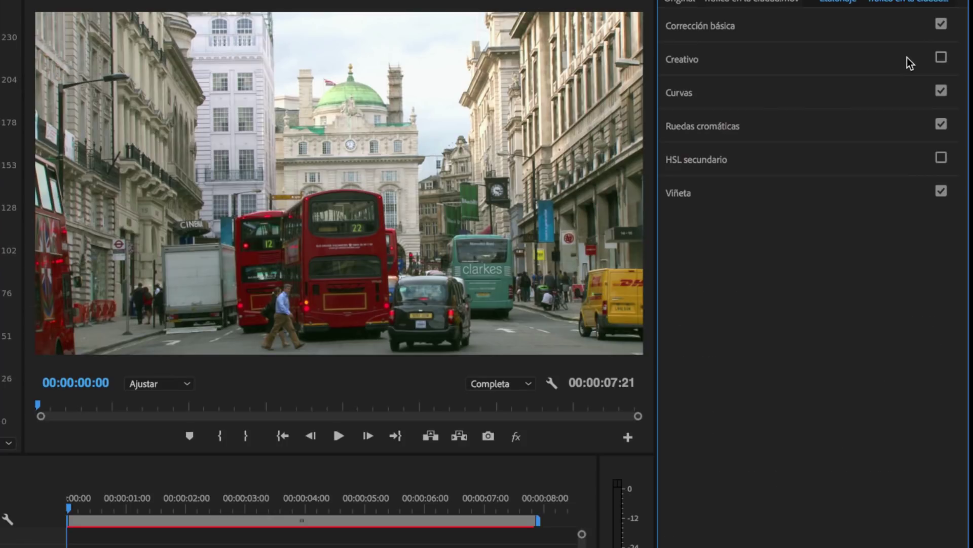
Step: In Ruedas cromáticas, try a blue-purple, brighter Medios tonos wheel, then reset it to neutral
left_click(841, 131)
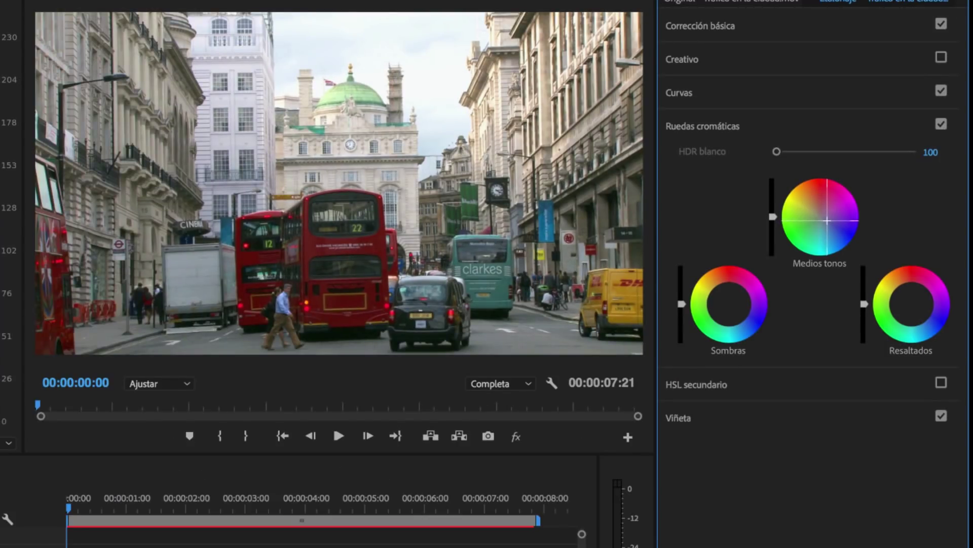
left_click_drag(828, 224, 837, 228)
mouse_move(771, 218)
left_mouse_down()
mouse_move(772, 192)
mouse_move(773, 241)
left_mouse_up()
left_click_drag(837, 227, 823, 220)
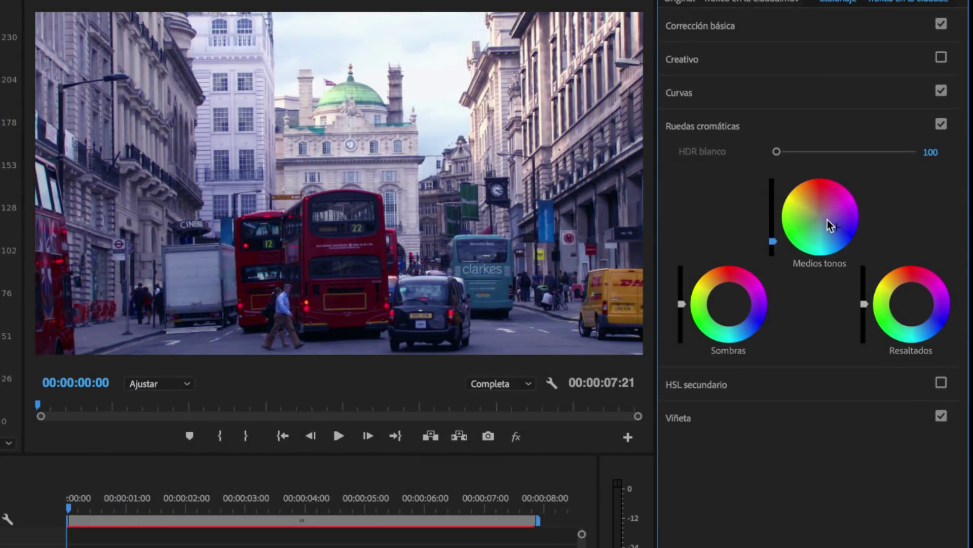
double_click(772, 243)
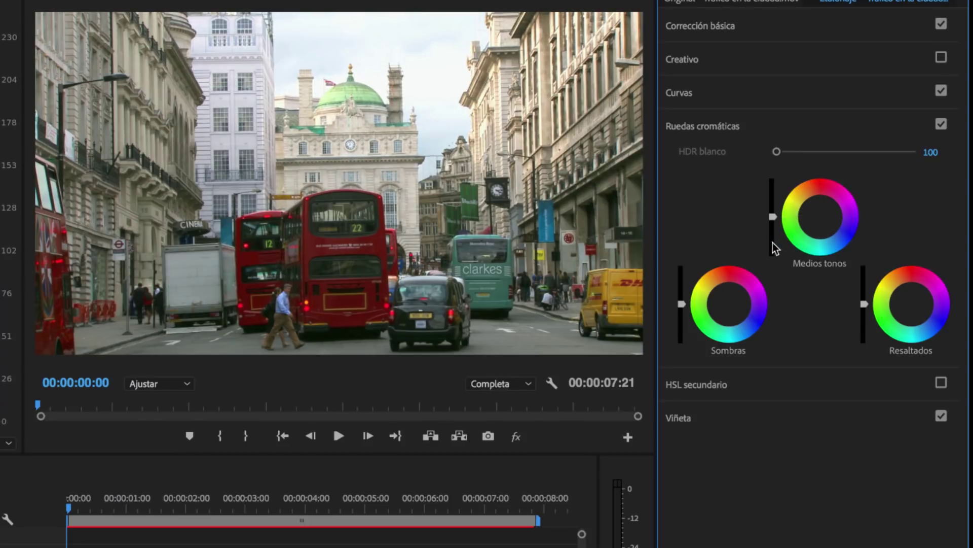
Step: Set the Viñeta to Cantidad -2,0, Punto medio 28,5, Redondez -7,0 and Calado 34,9
left_click(787, 124)
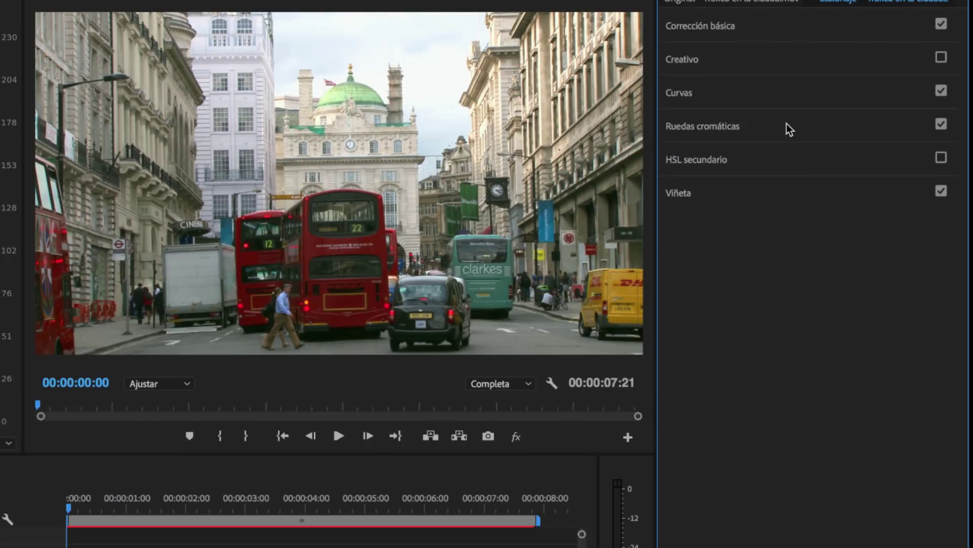
left_click(801, 193)
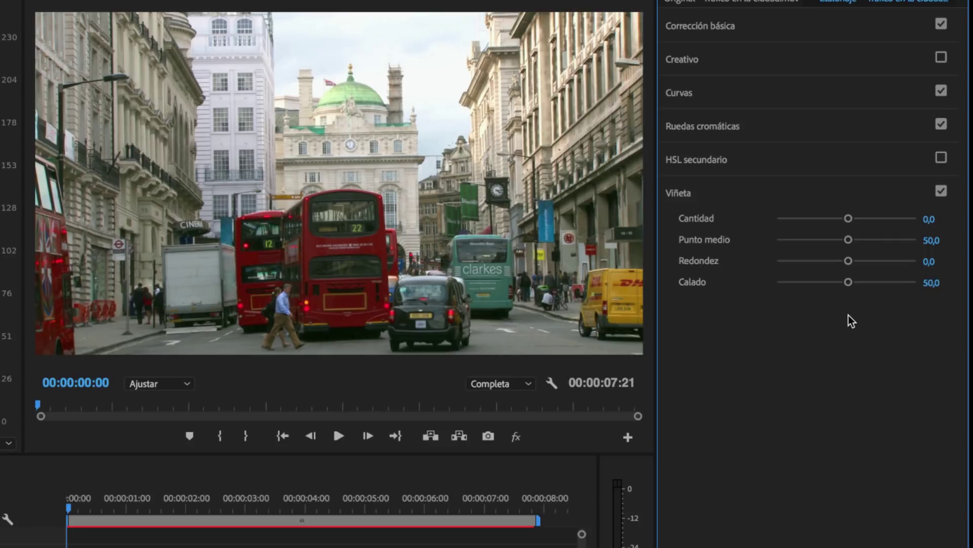
left_click_drag(850, 287, 771, 290)
left_click_drag(848, 219, 725, 213)
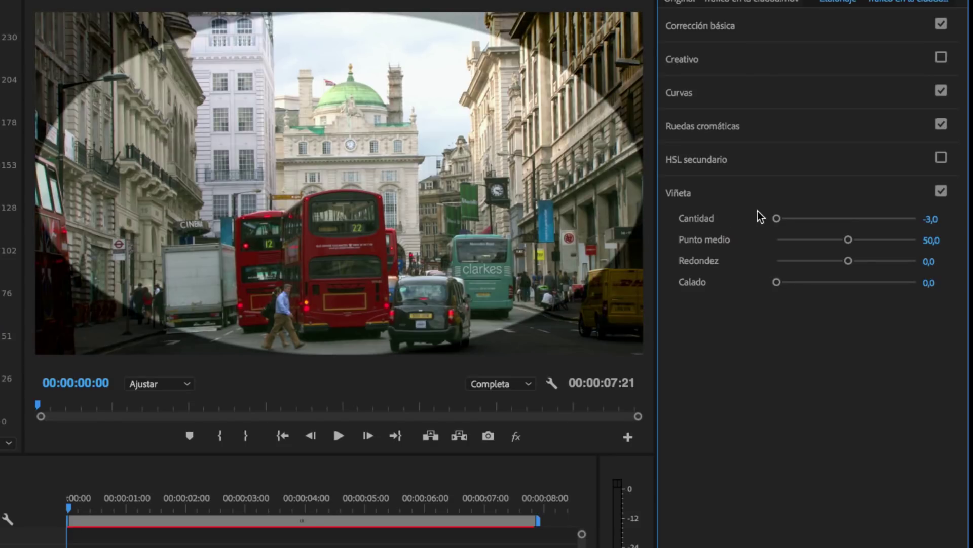
left_click_drag(789, 215, 929, 225)
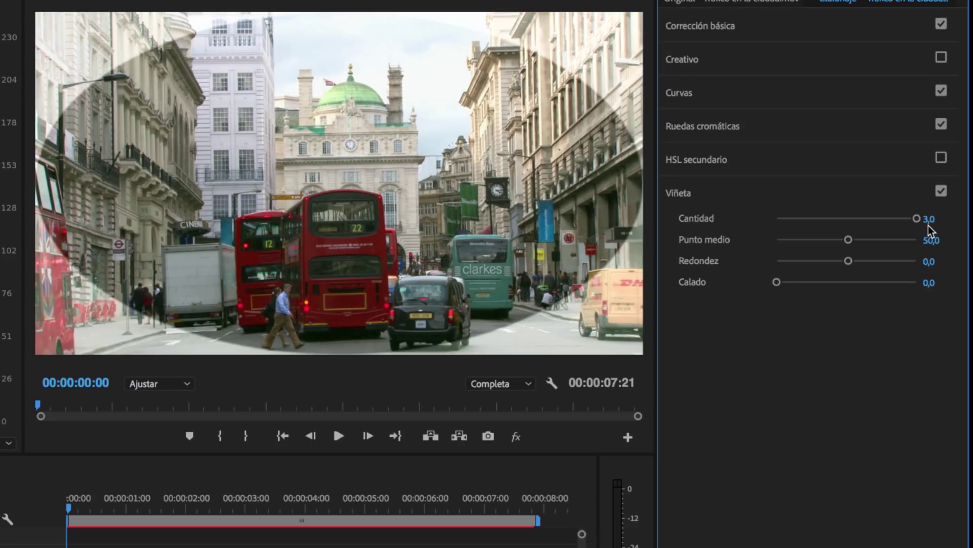
left_click_drag(917, 218, 798, 221)
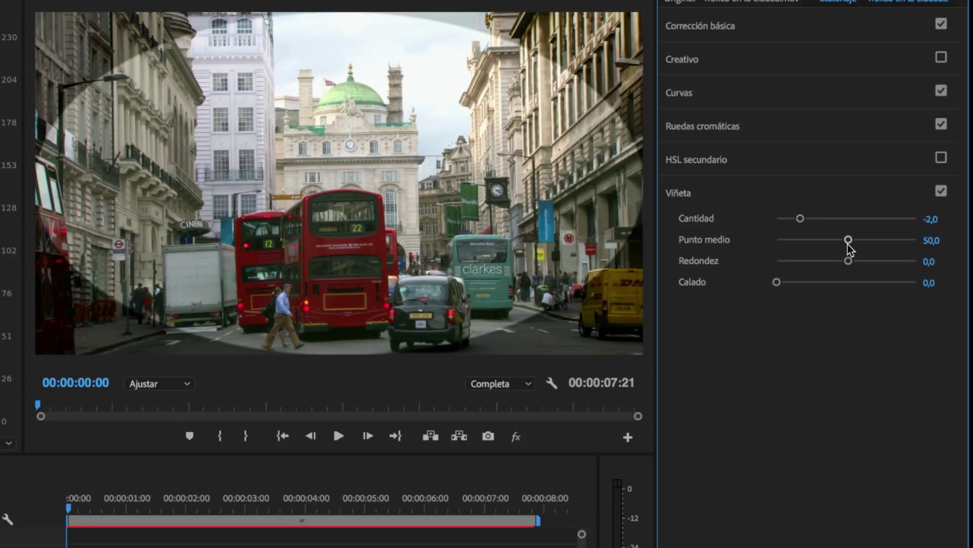
mouse_move(848, 241)
left_mouse_down()
mouse_move(855, 234)
mouse_move(814, 244)
left_mouse_up()
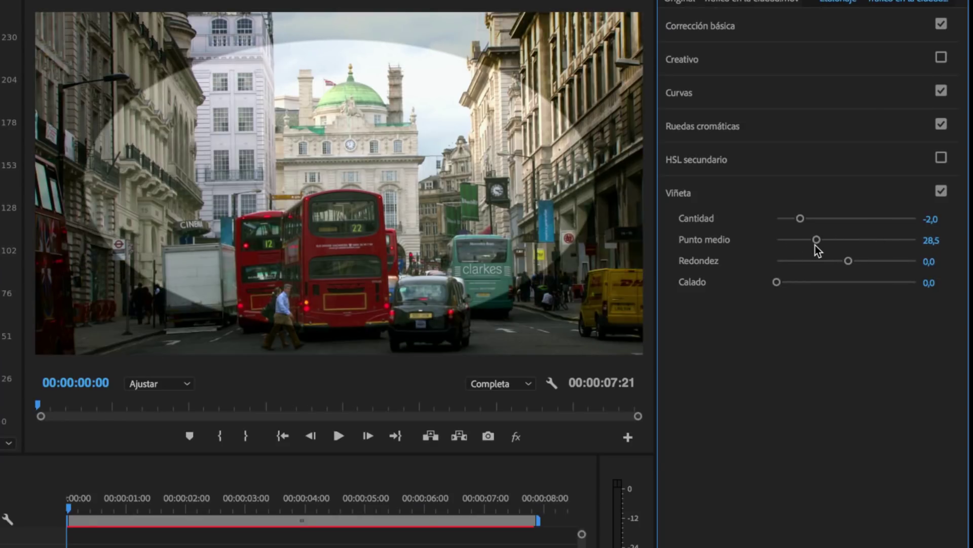
mouse_move(848, 261)
left_mouse_down()
mouse_move(938, 263)
mouse_move(786, 258)
mouse_move(844, 261)
left_mouse_up()
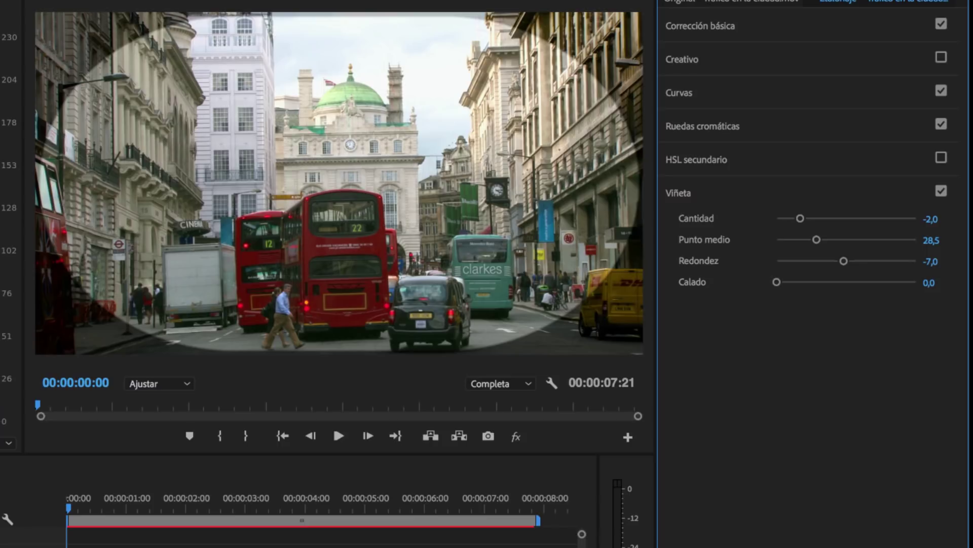
left_click_drag(776, 283, 826, 294)
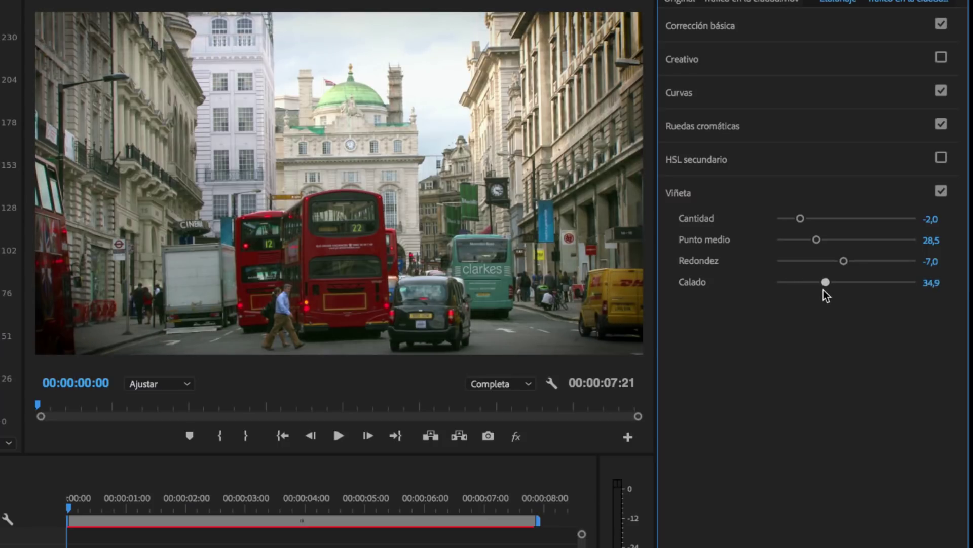